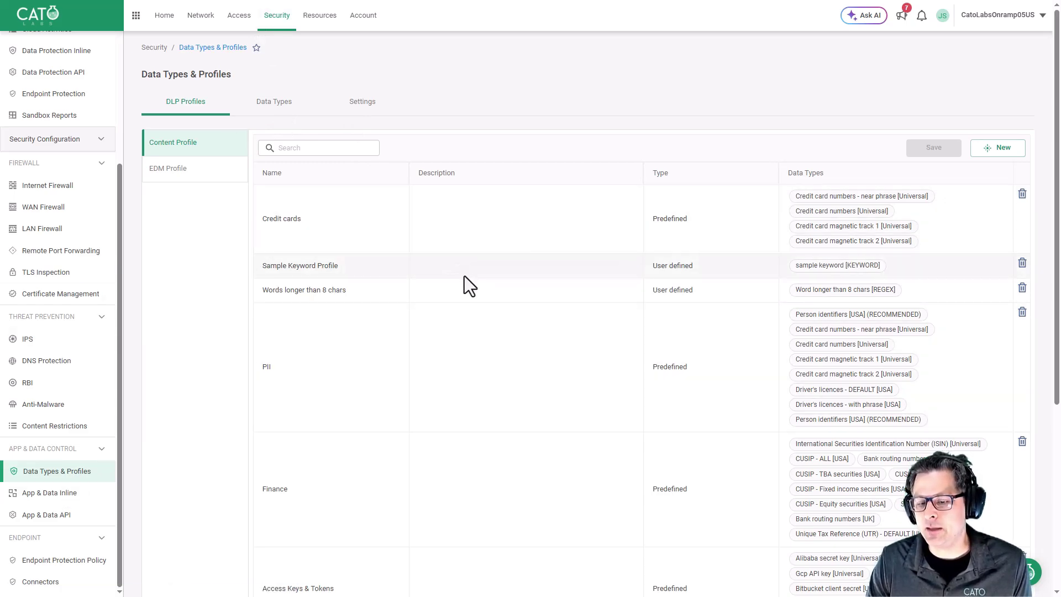
Step: Review the data types included in the Finance Group GenAI Controls content profile, then close the profile without changes
scroll(466, 281, down, 5)
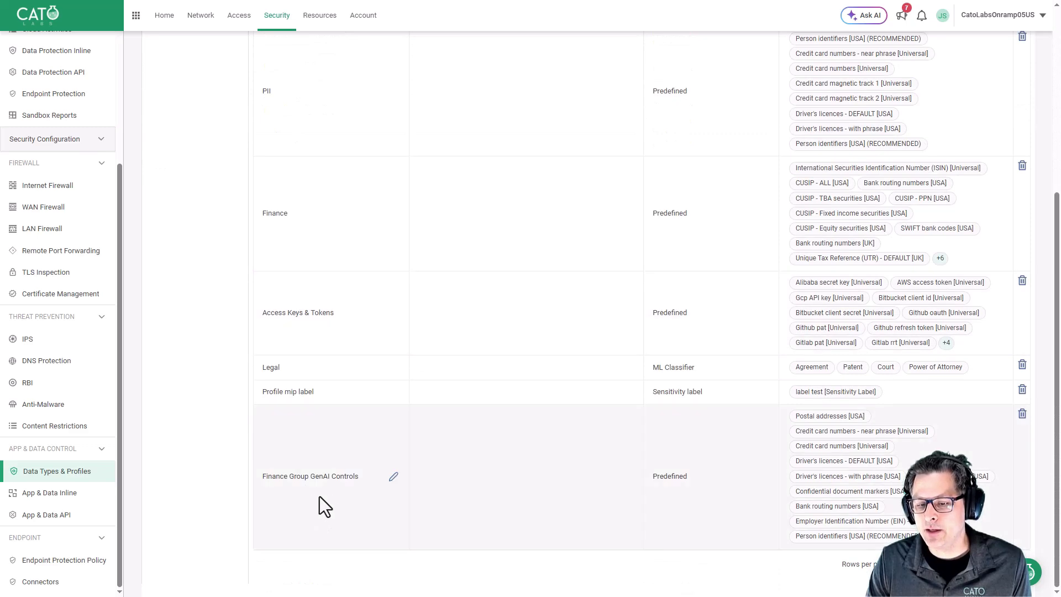
click(392, 479)
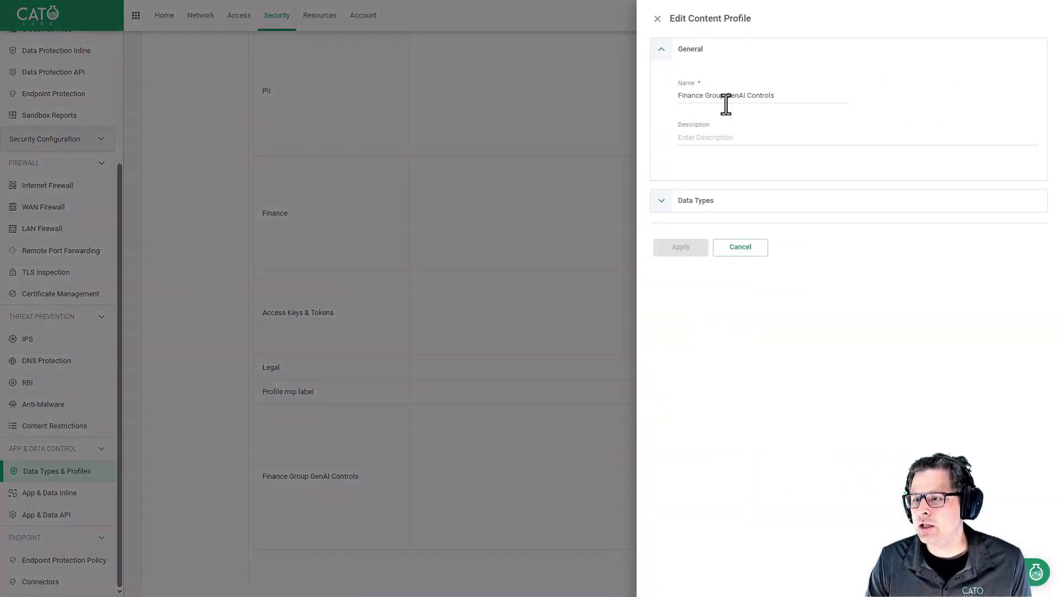
click(661, 209)
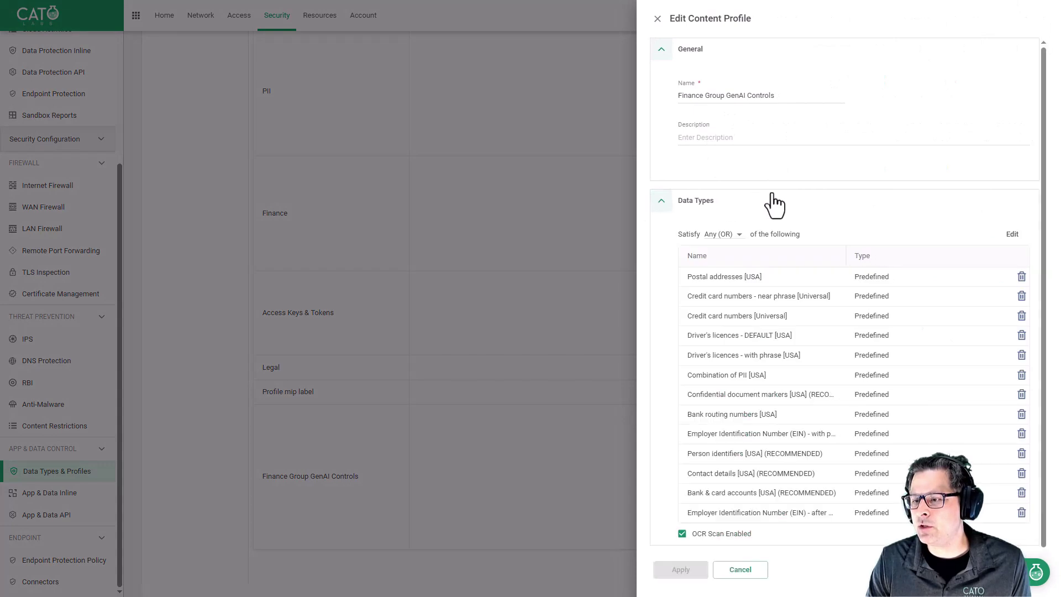
scroll(818, 207, down, 1)
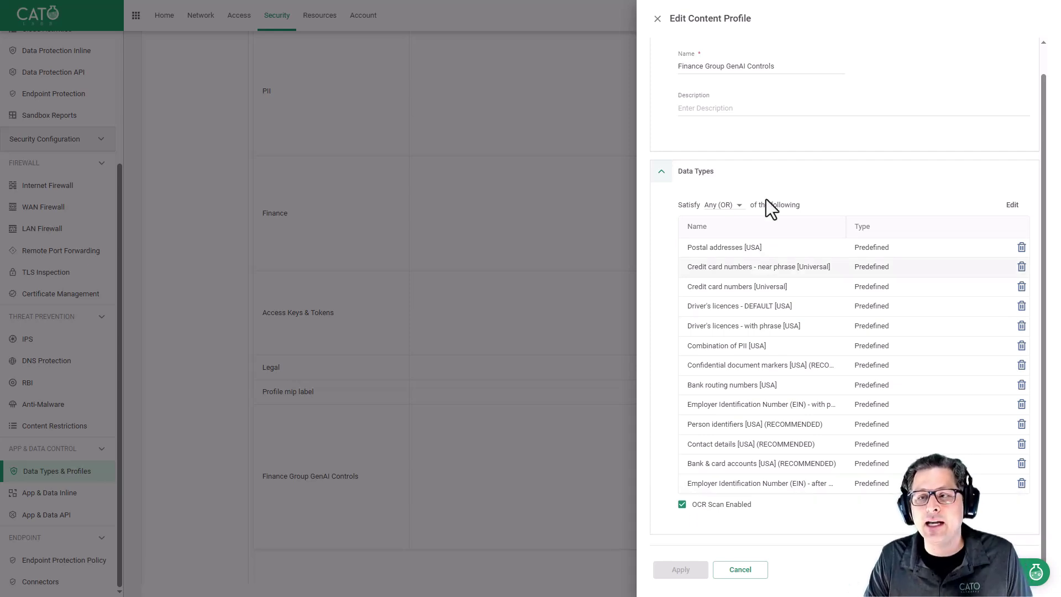
click(657, 25)
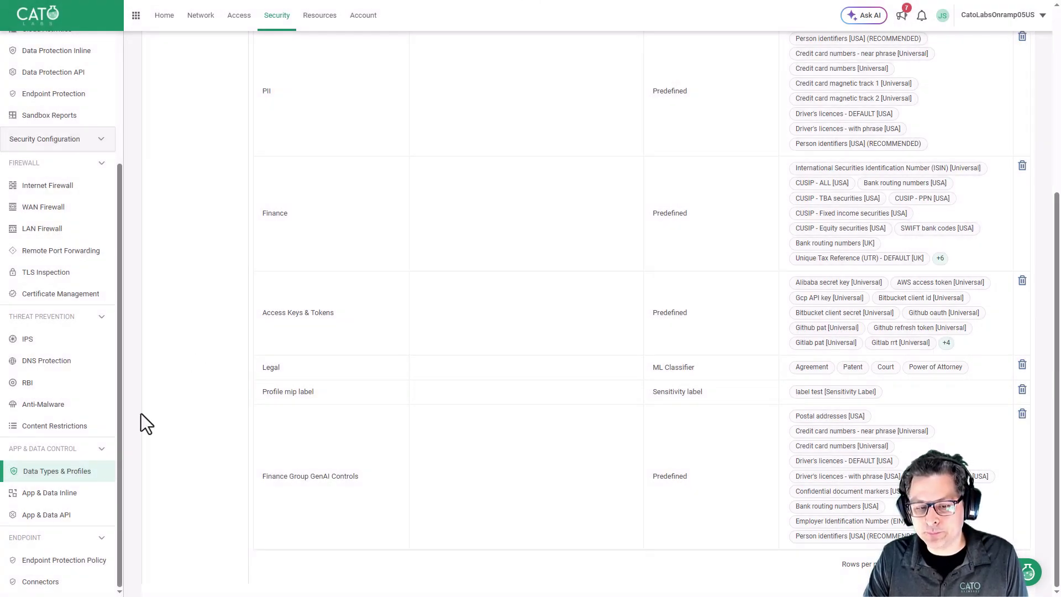
Step: Open the Finance Group GenAI Controls rule in the App & Data Inline policy and review its application, activities and DLP profiles
click(55, 500)
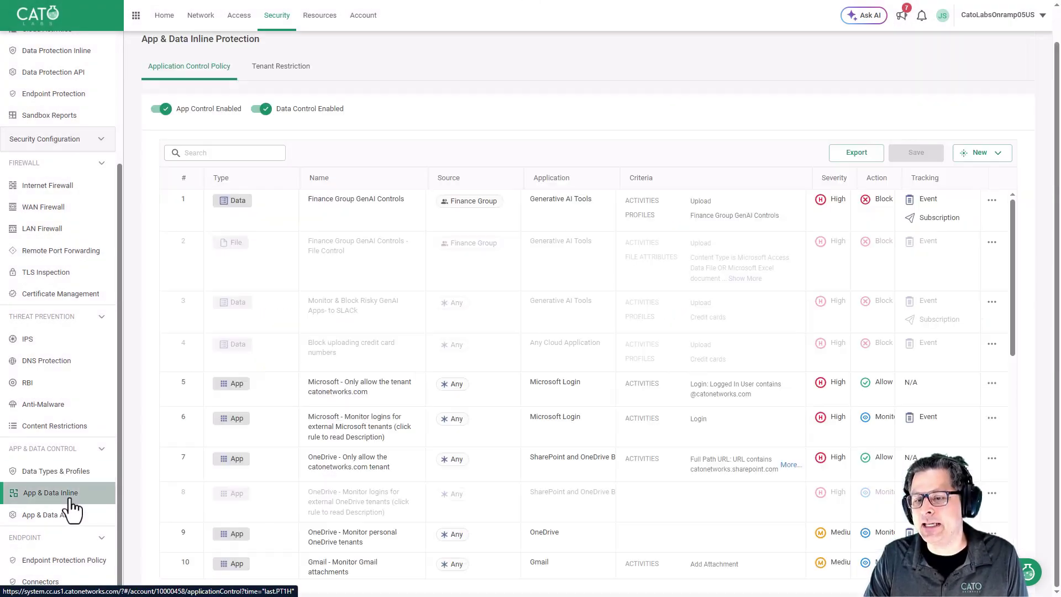
click(341, 209)
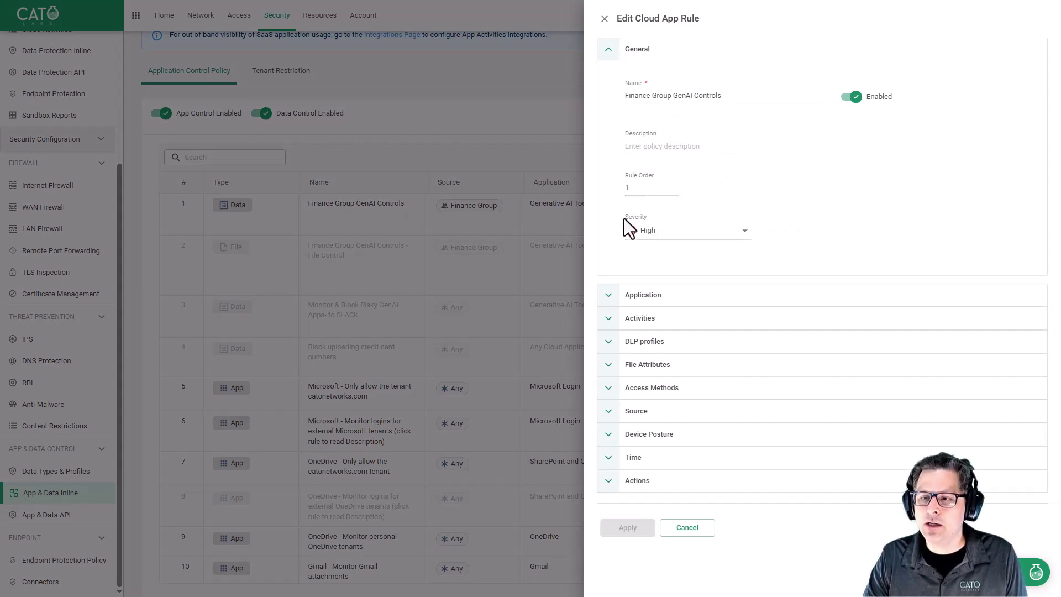
click(679, 301)
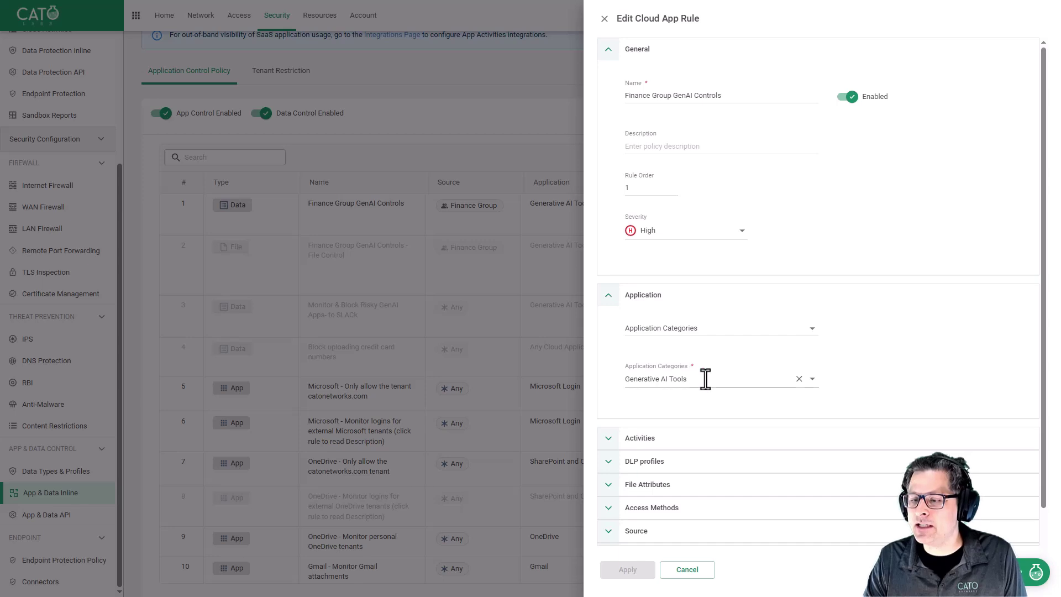
scroll(705, 380, down, 2)
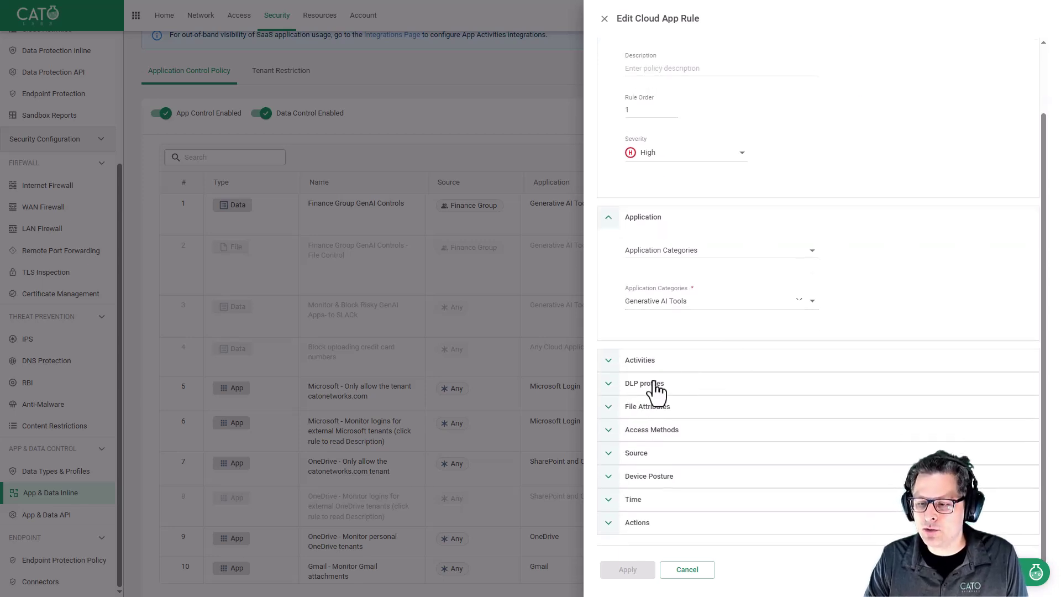
click(675, 362)
scroll(719, 369, down, 2)
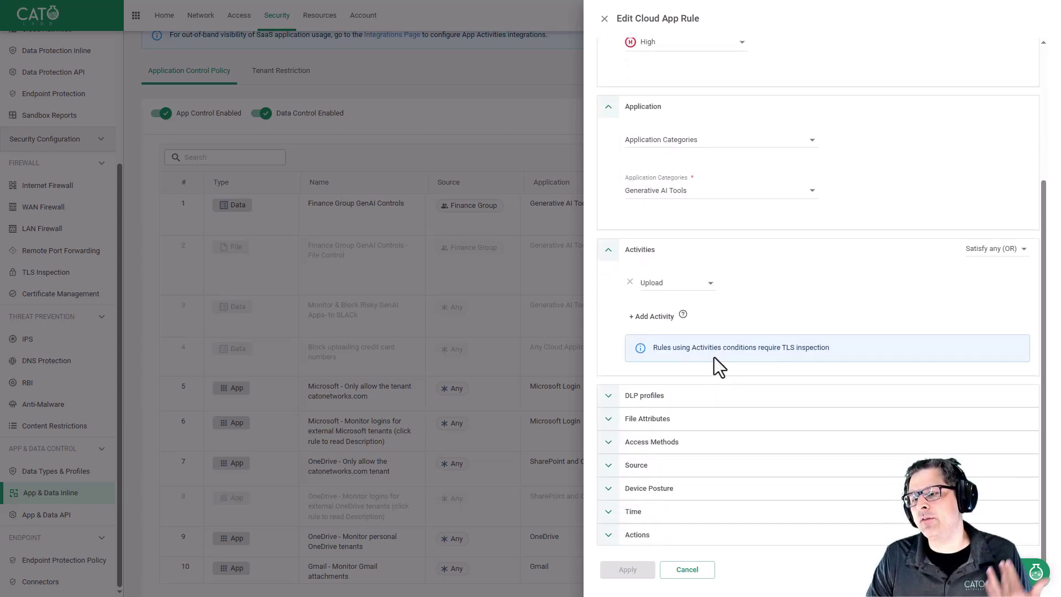
click(705, 398)
scroll(750, 381, down, 2)
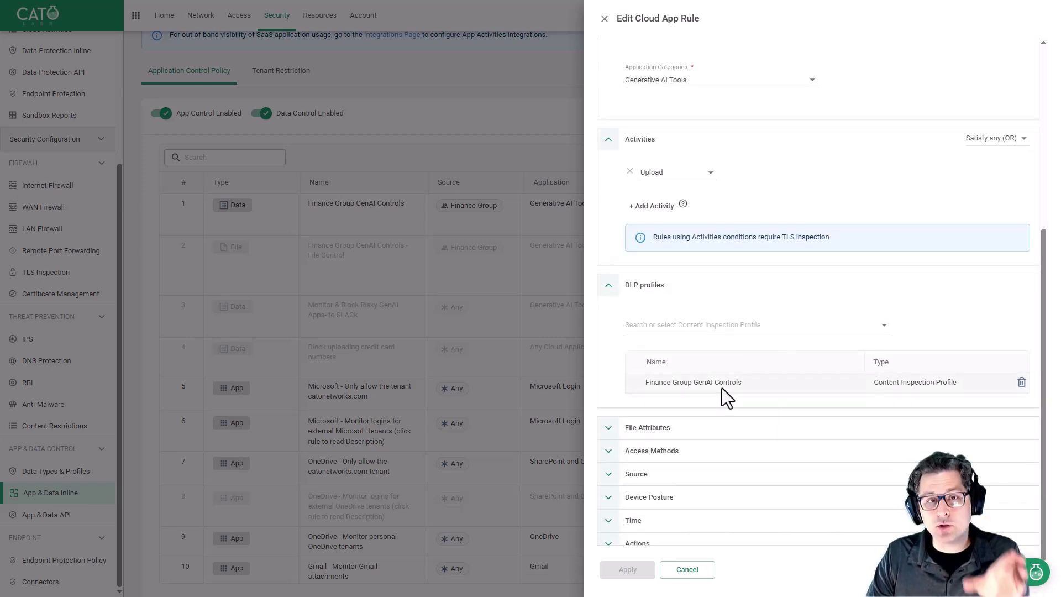
scroll(690, 420, down, 1)
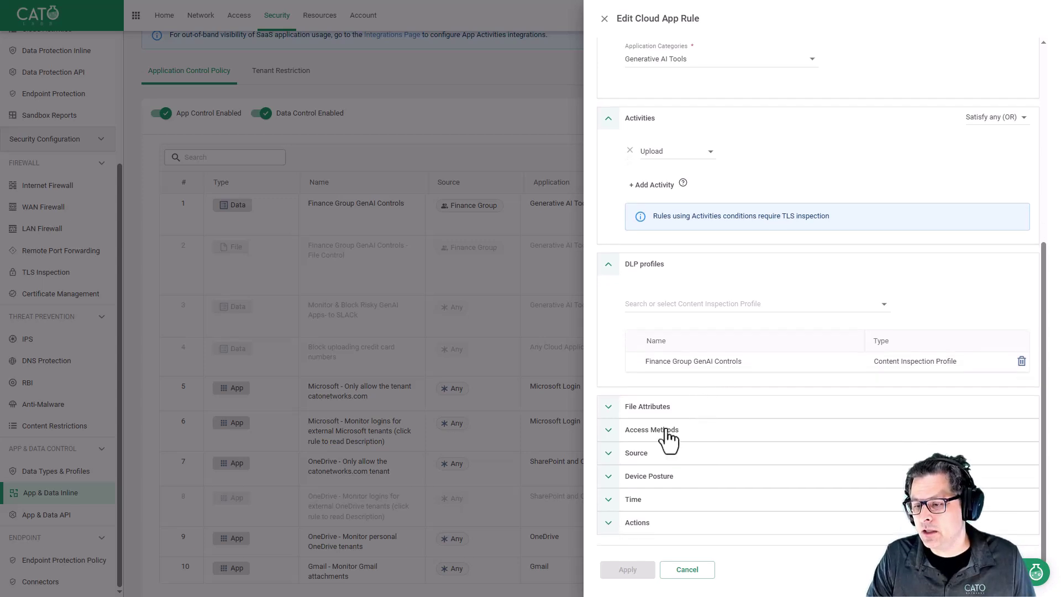
Step: Review the rule's source options and its action and notification settings, then close the rule without changes
click(672, 454)
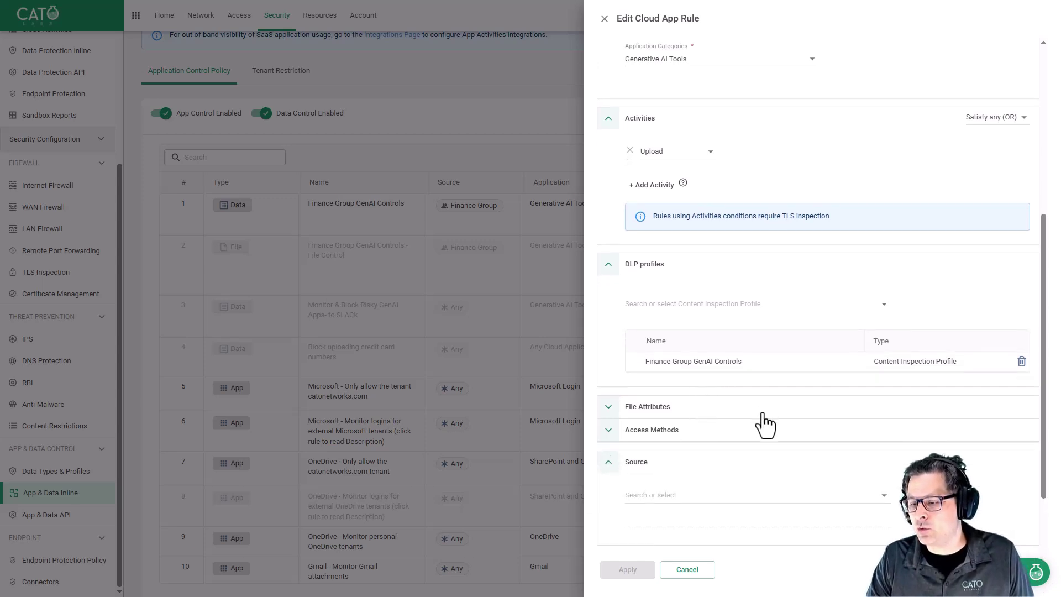
scroll(760, 426, down, 2)
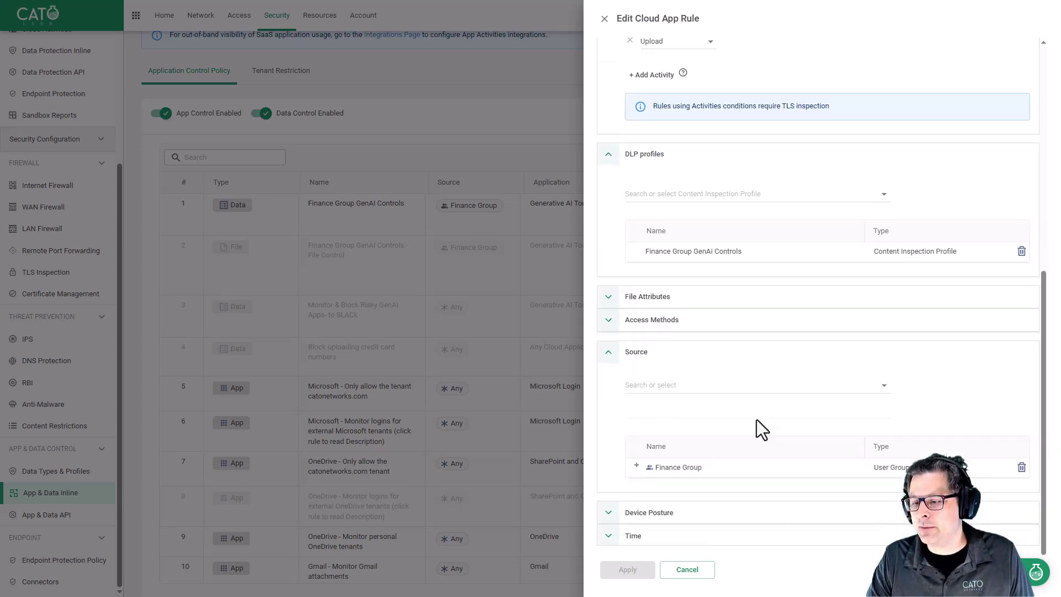
click(696, 383)
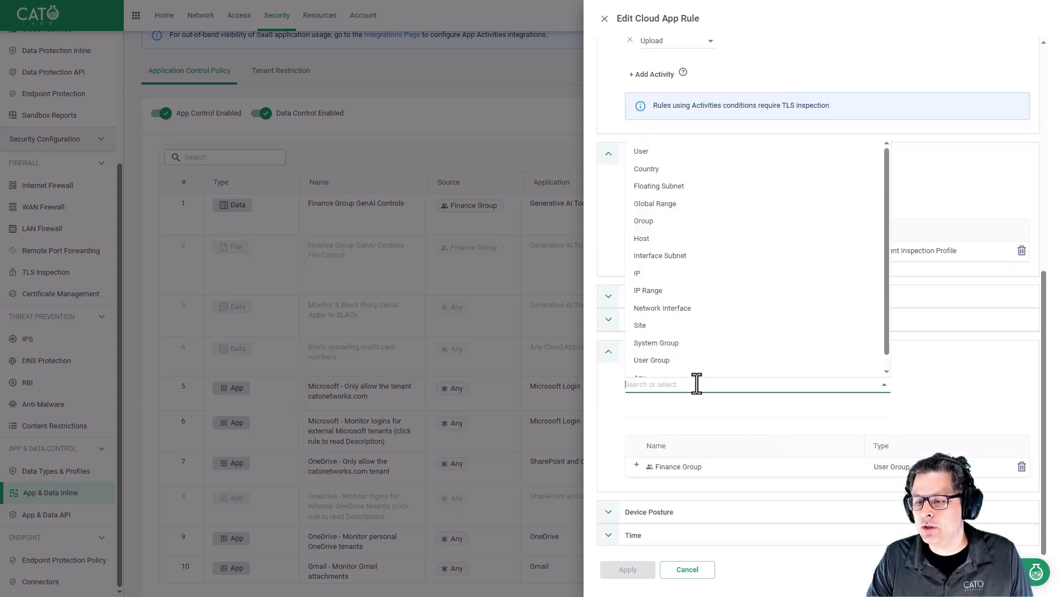
click(698, 422)
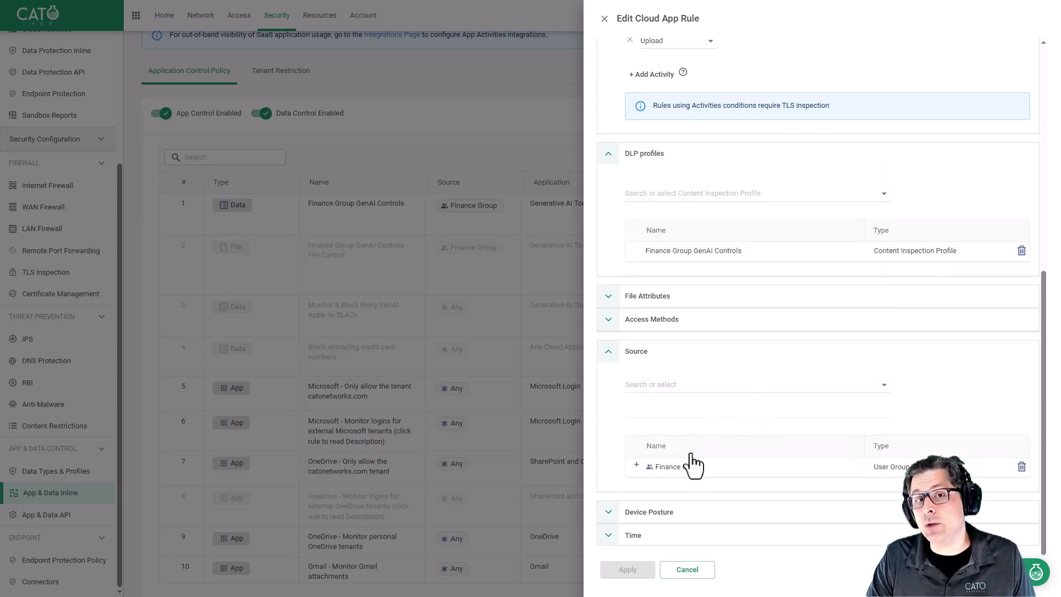
scroll(671, 464, down, 1)
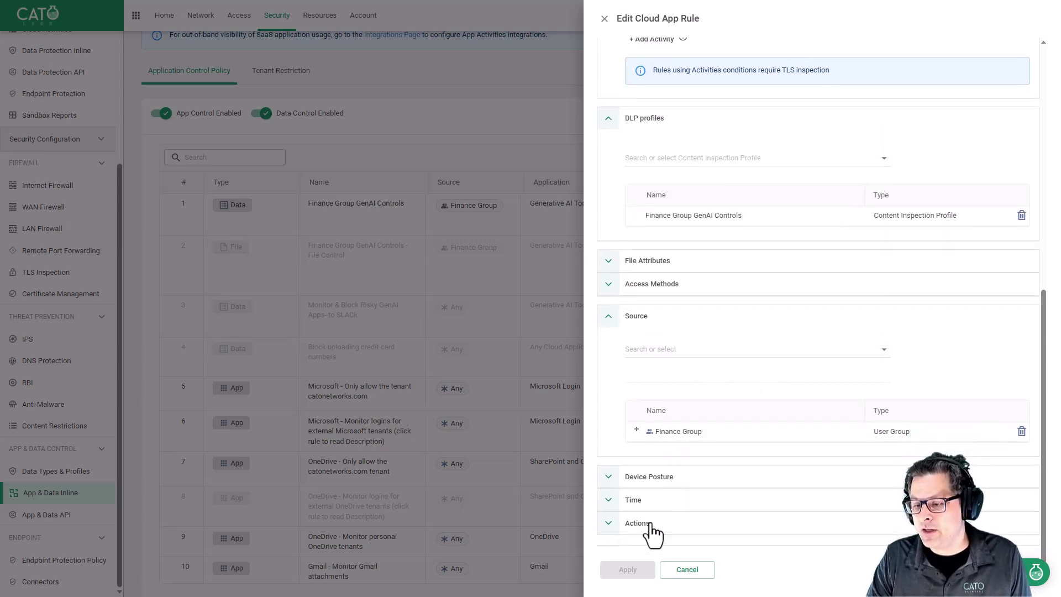
scroll(701, 469, down, 5)
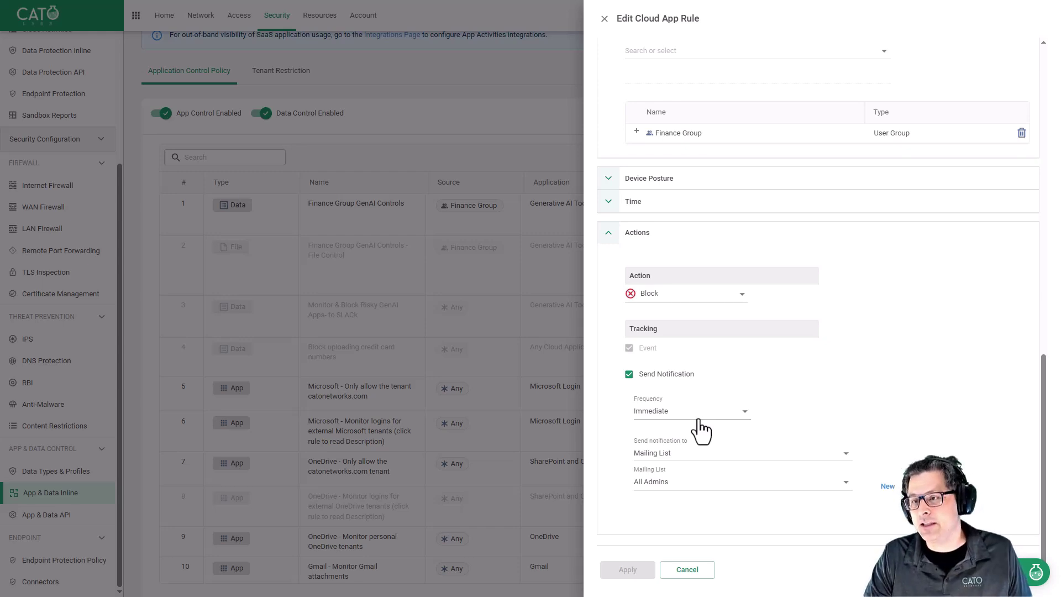
click(601, 27)
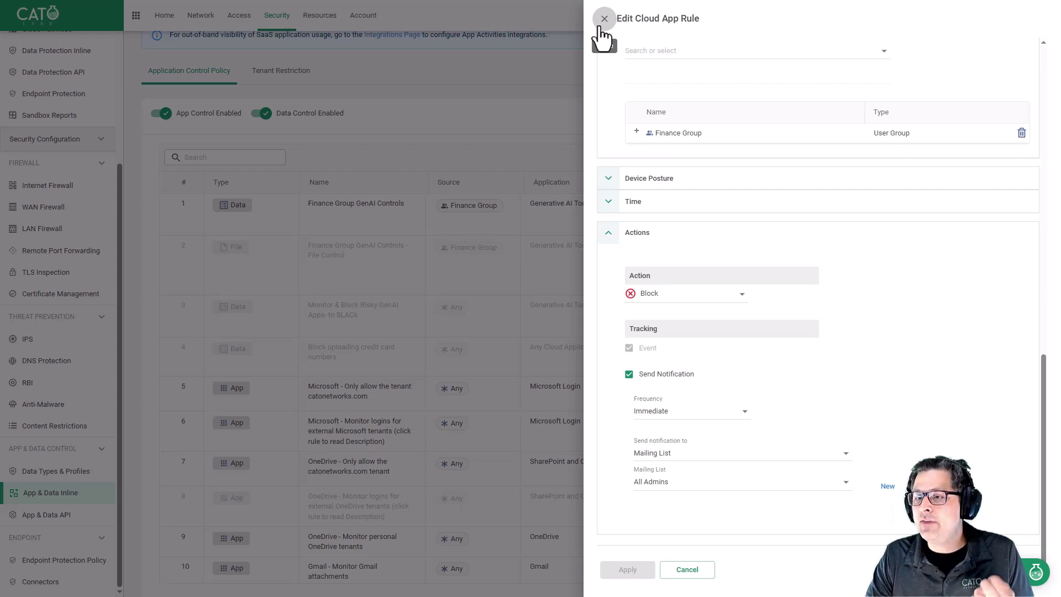
click(602, 23)
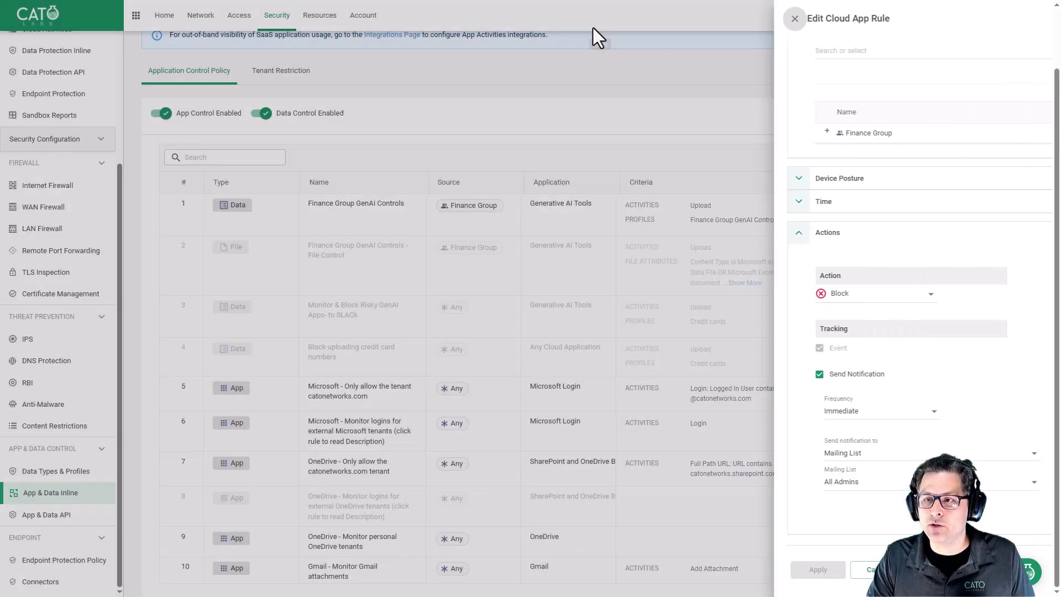
Step: Open the Finance Group under the Access user groups to view its members
click(232, 17)
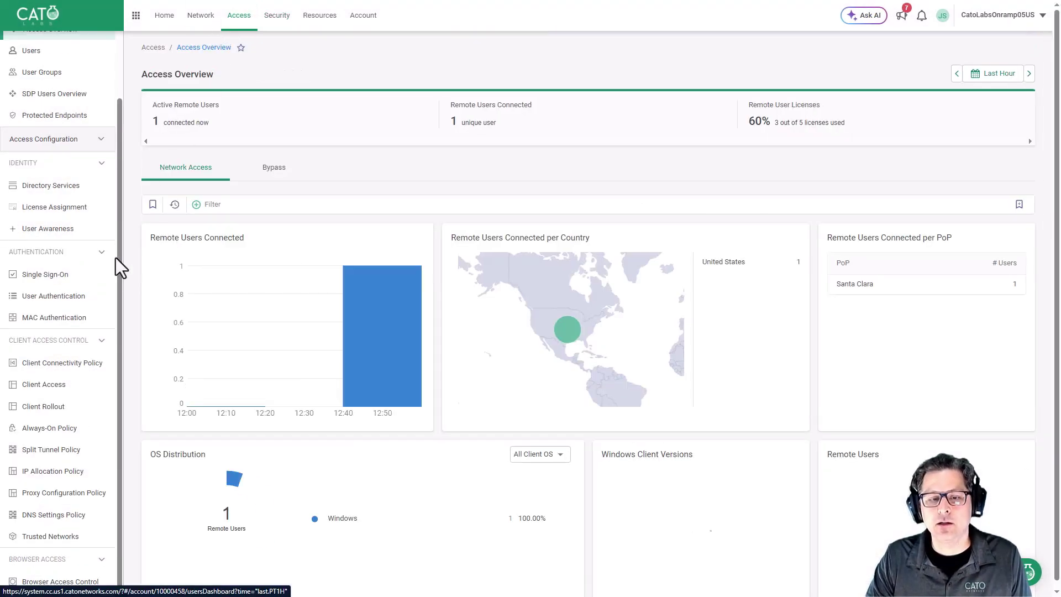
scroll(106, 248, up, 2)
click(76, 185)
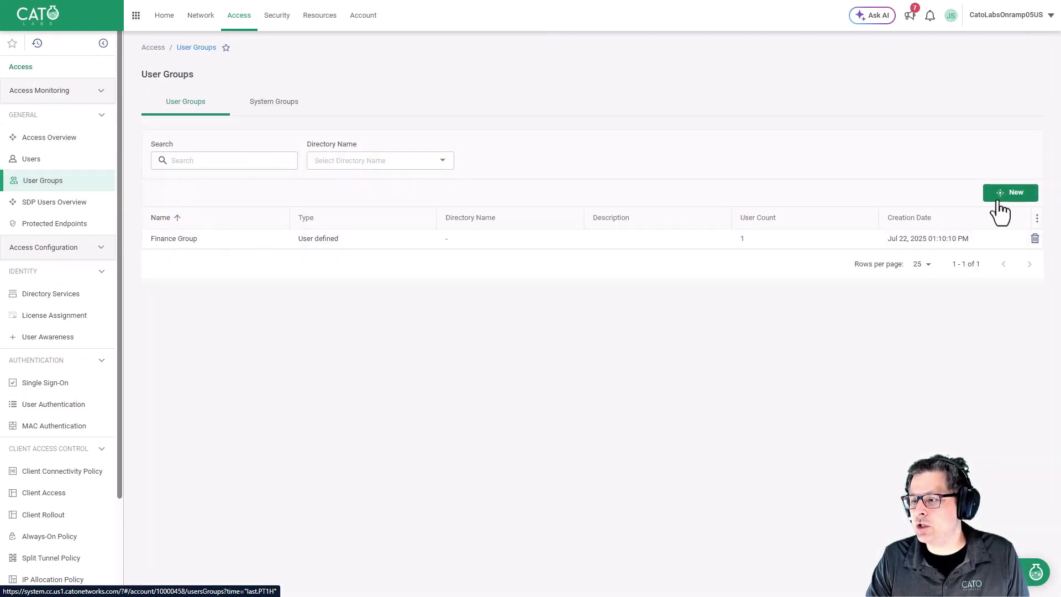
click(180, 240)
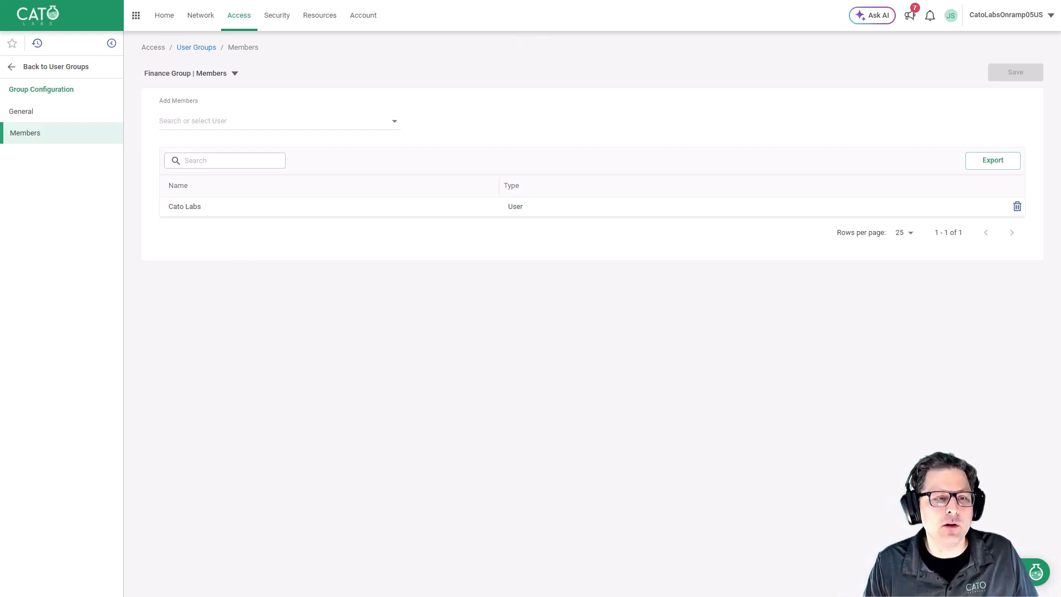
Step: Switch to the remote desktop and try to upload sample-data.xlsx, the DLPTEST-State file and the State-A1 screenshot image to ChatGPT
drag(0, 65, 697, 160)
double_click(698, 160)
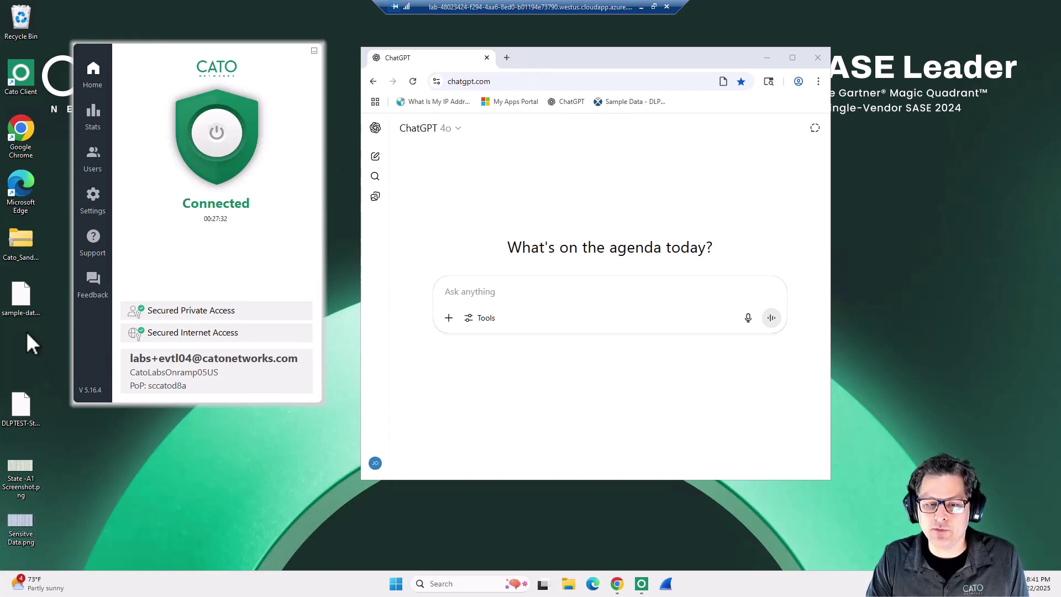
click(19, 301)
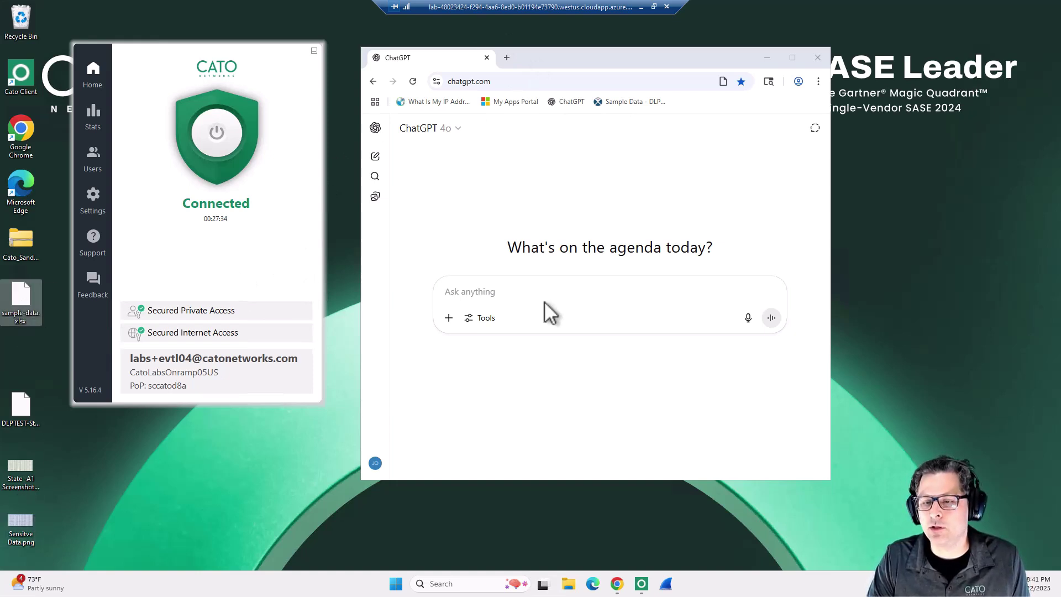
mouse_move(545, 300)
mouse_down()
mouse_move(589, 323)
mouse_move(561, 307)
mouse_up()
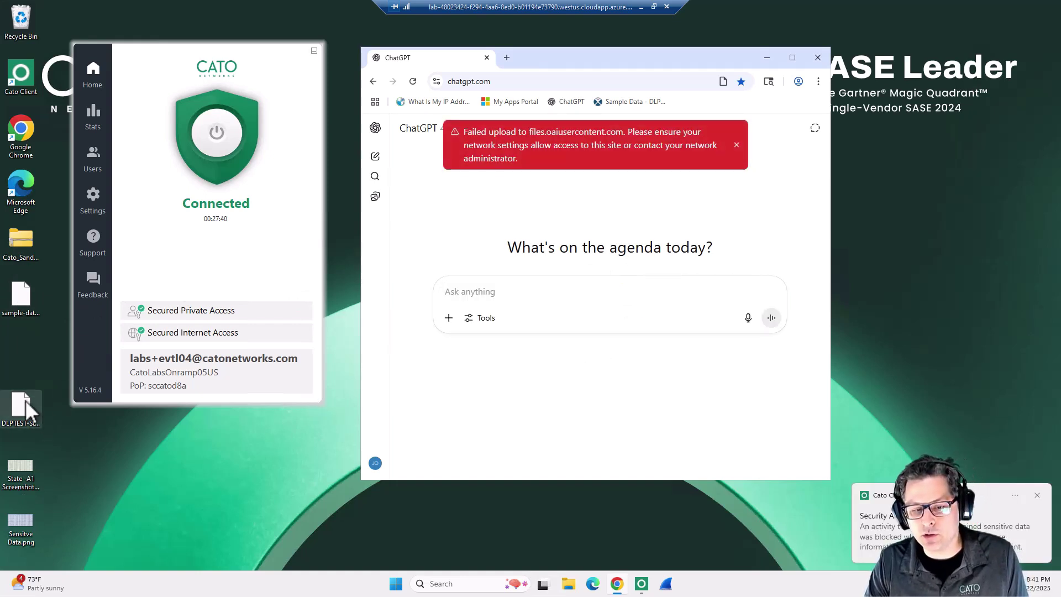
drag(31, 422, 540, 298)
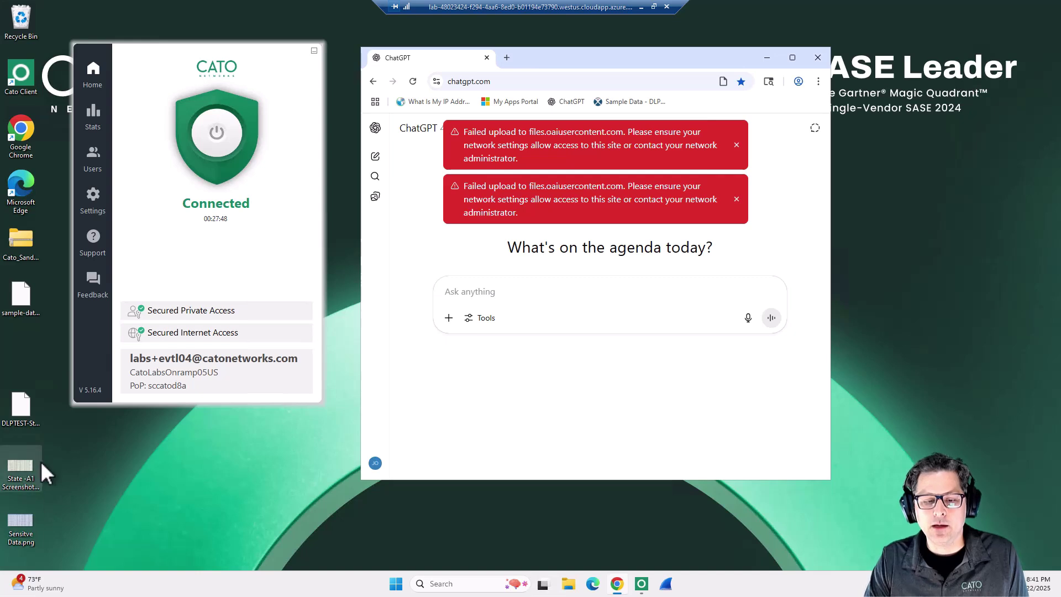
drag(28, 481, 613, 289)
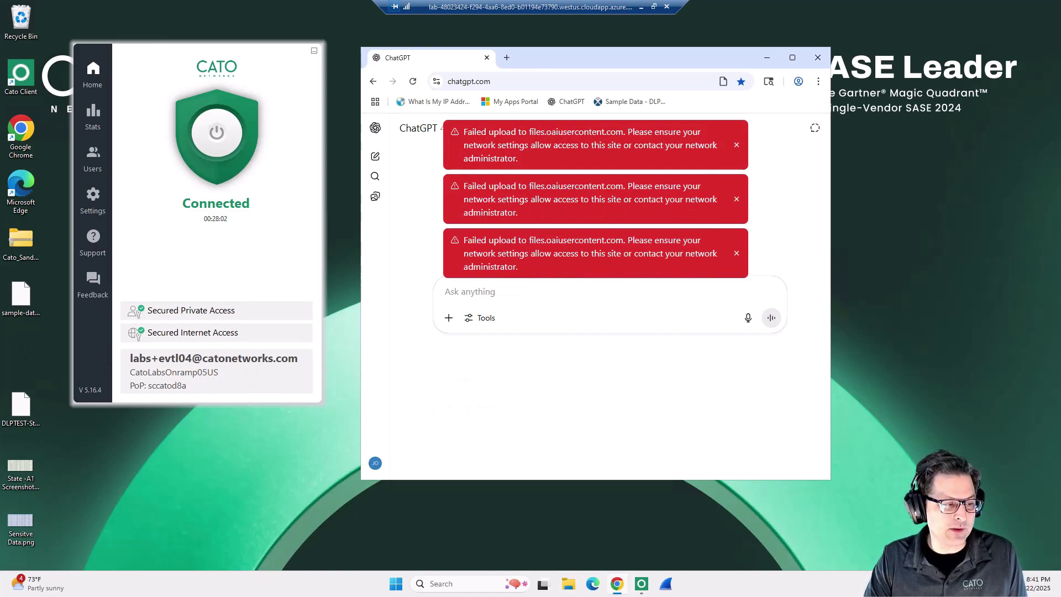
Step: Switch to Excel to view the contents of the sample-data and DLPTEST-State workbooks, minimizing each one after viewing
key(alt+Tab)
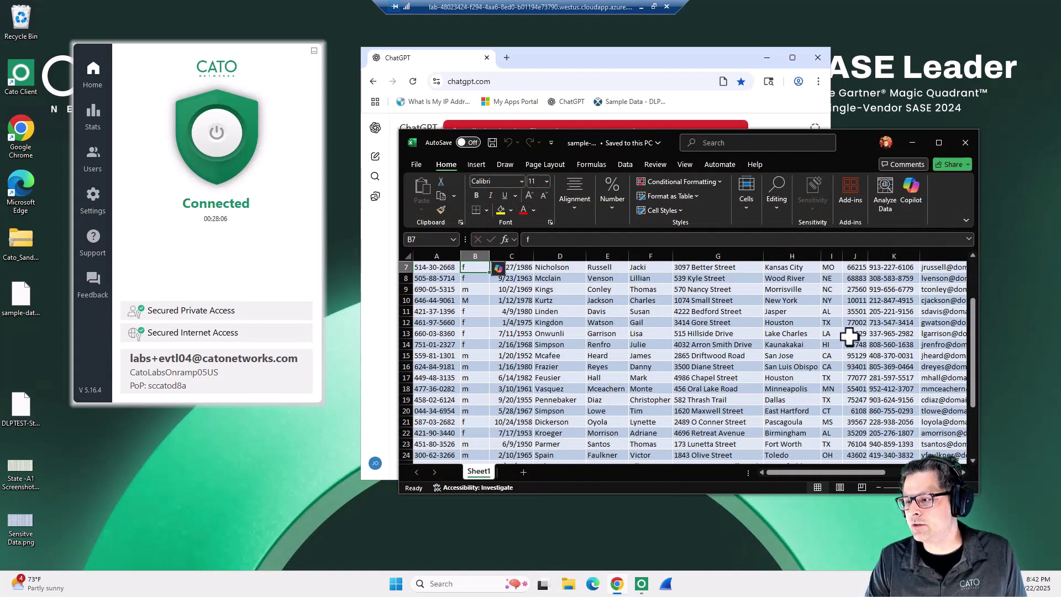
click(912, 142)
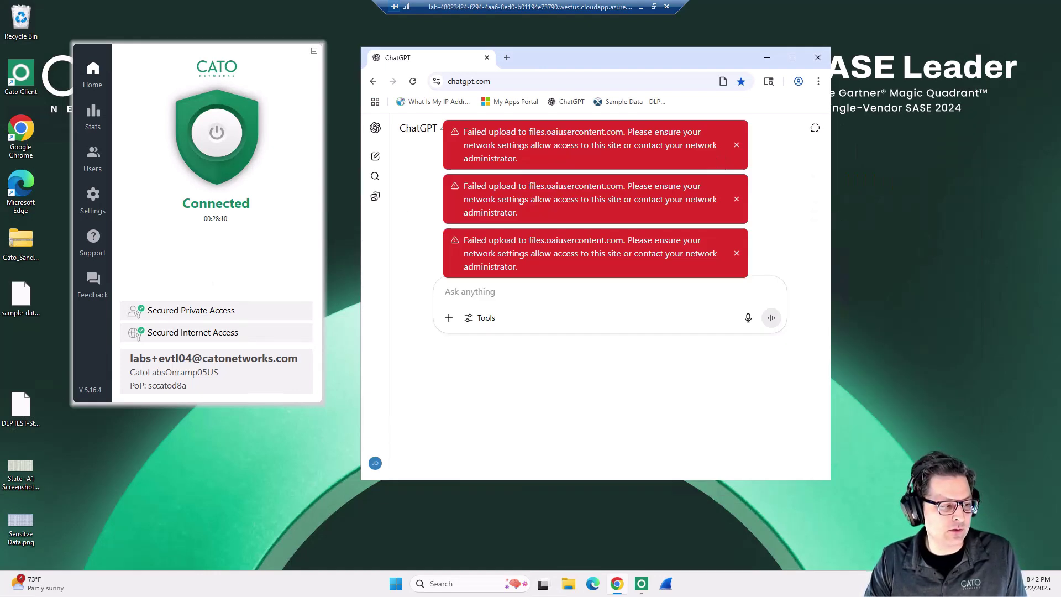
key(alt+Tab)
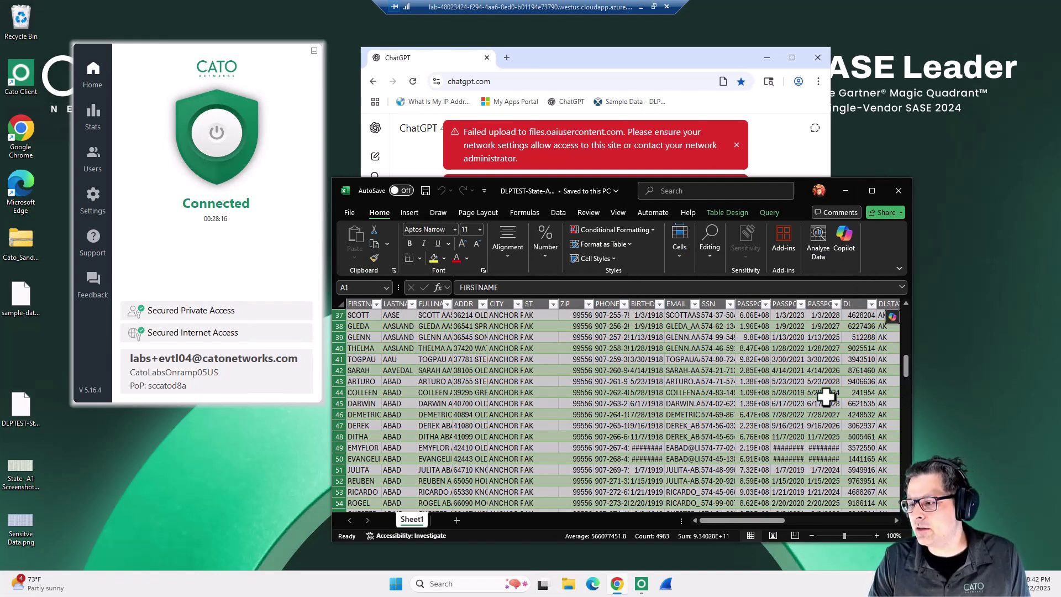
click(845, 191)
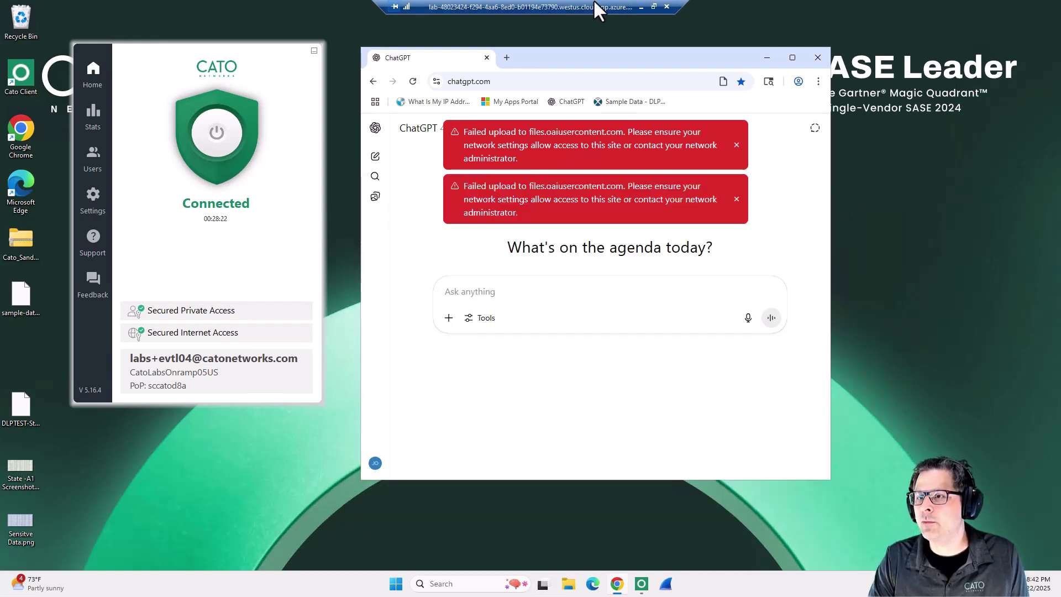
Step: Return from the remote desktop to the Cato management console and open the GenAI Apps dashboard under Security
click(641, 8)
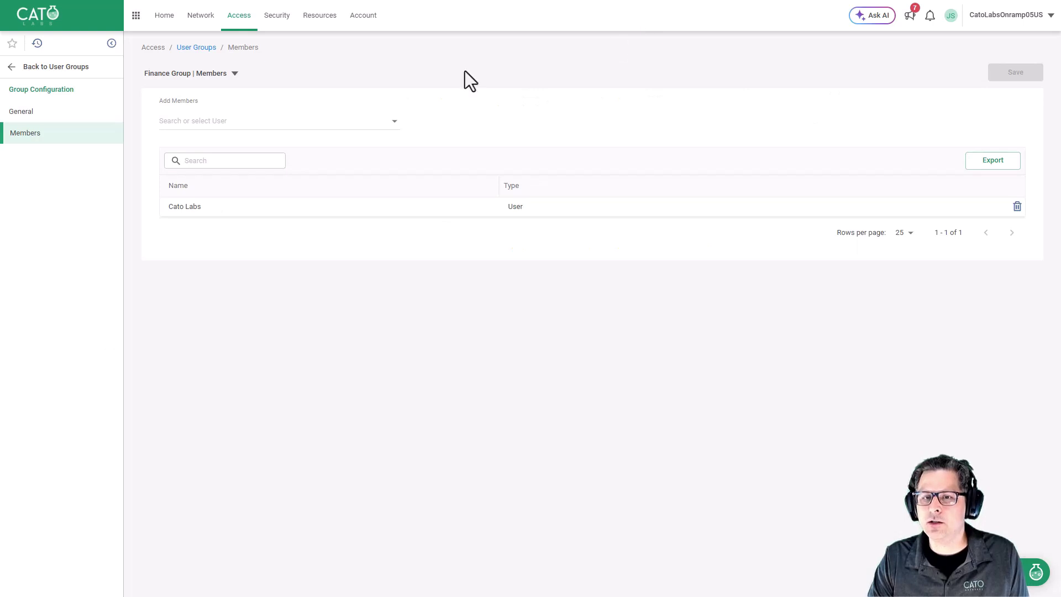
click(270, 20)
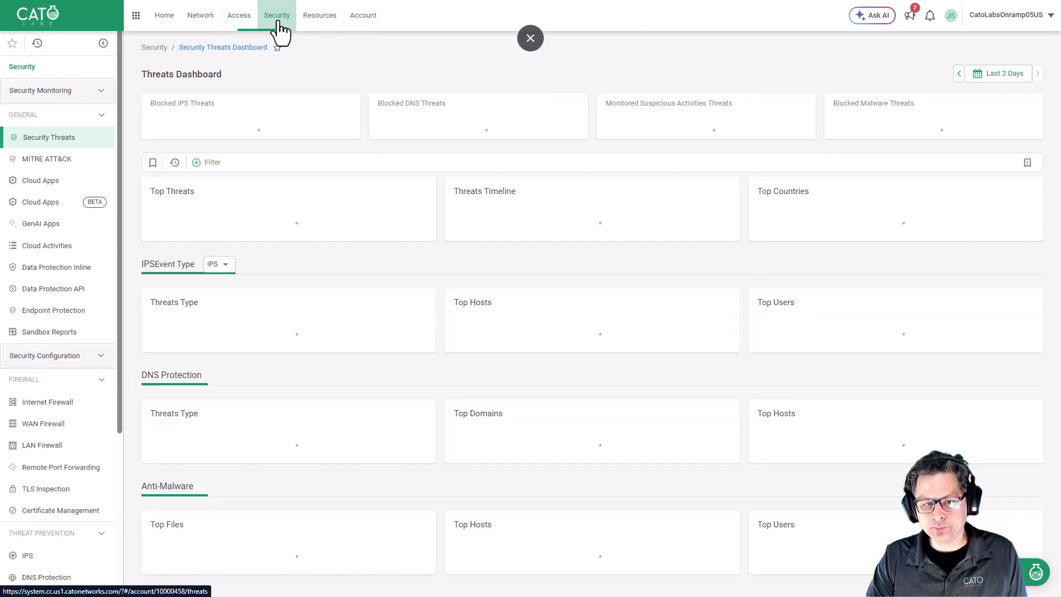
click(41, 223)
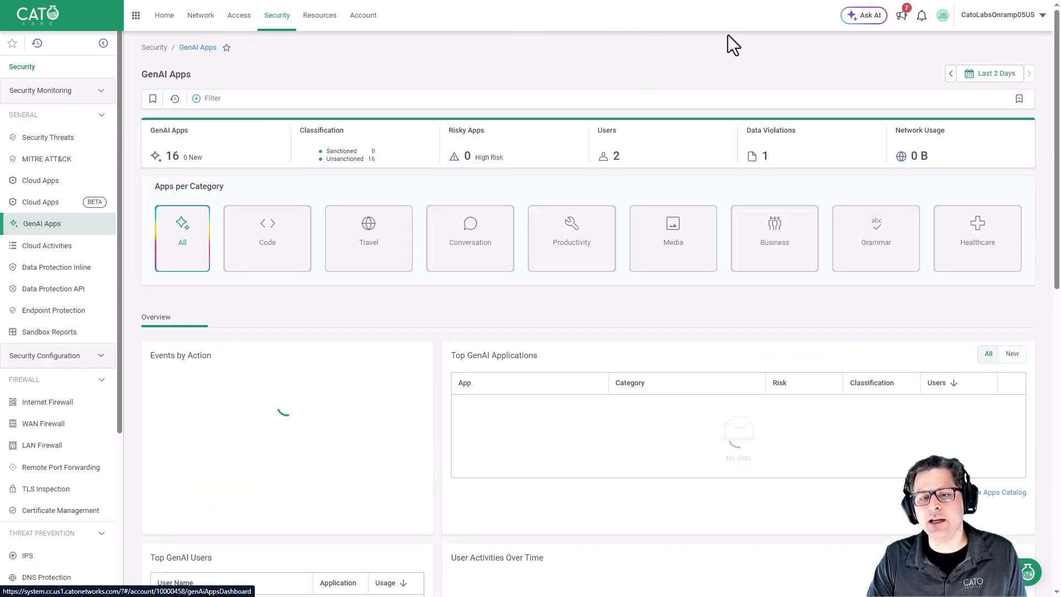
Step: Set the GenAI Apps dashboard's time range to Last Hour and review its application, user, activity and data protection widgets
click(986, 77)
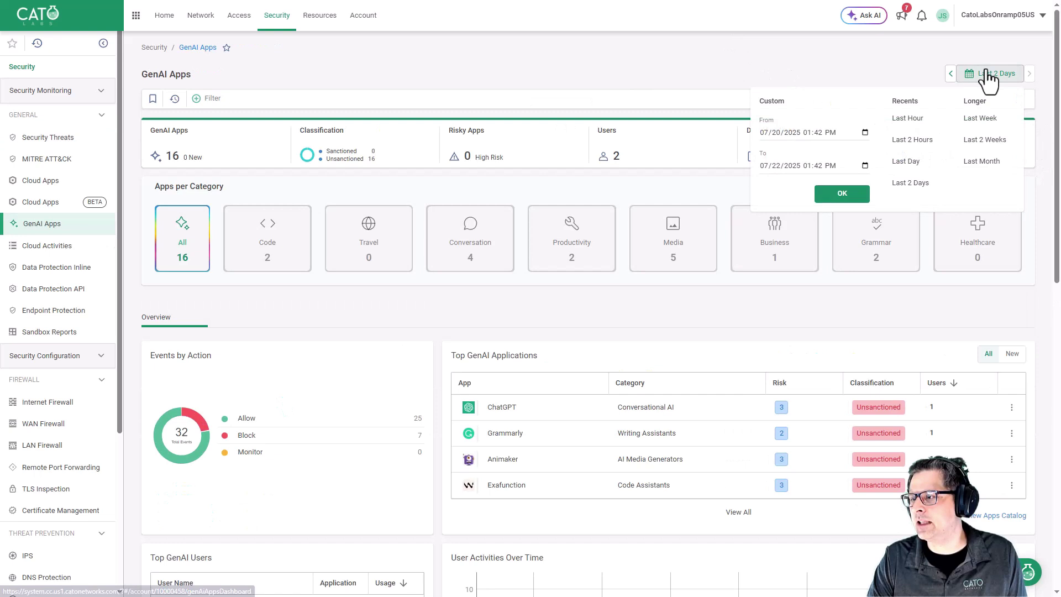
click(933, 116)
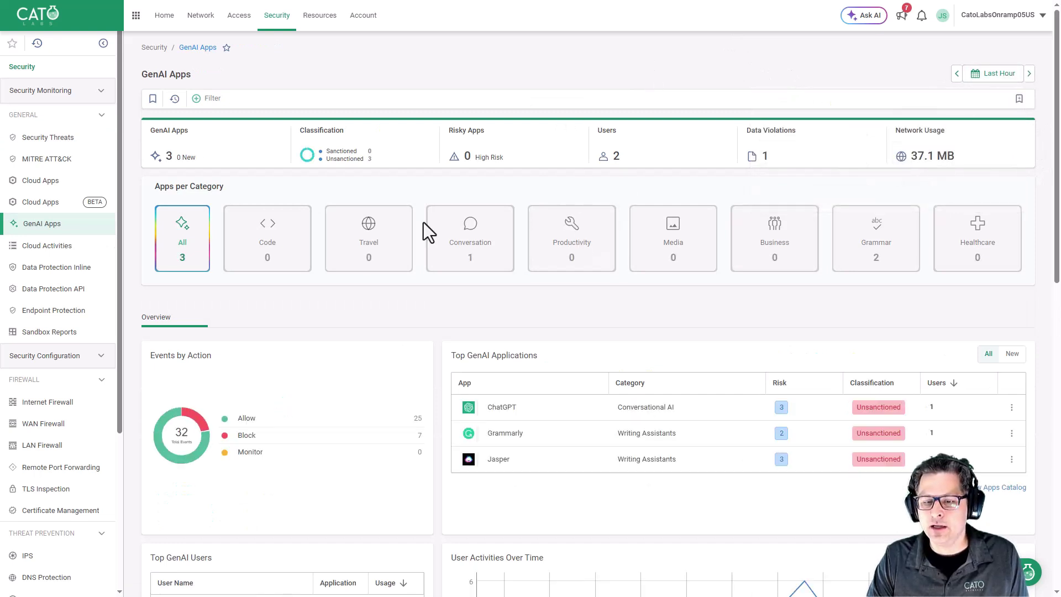
scroll(423, 222, down, 2)
scroll(439, 211, down, 2)
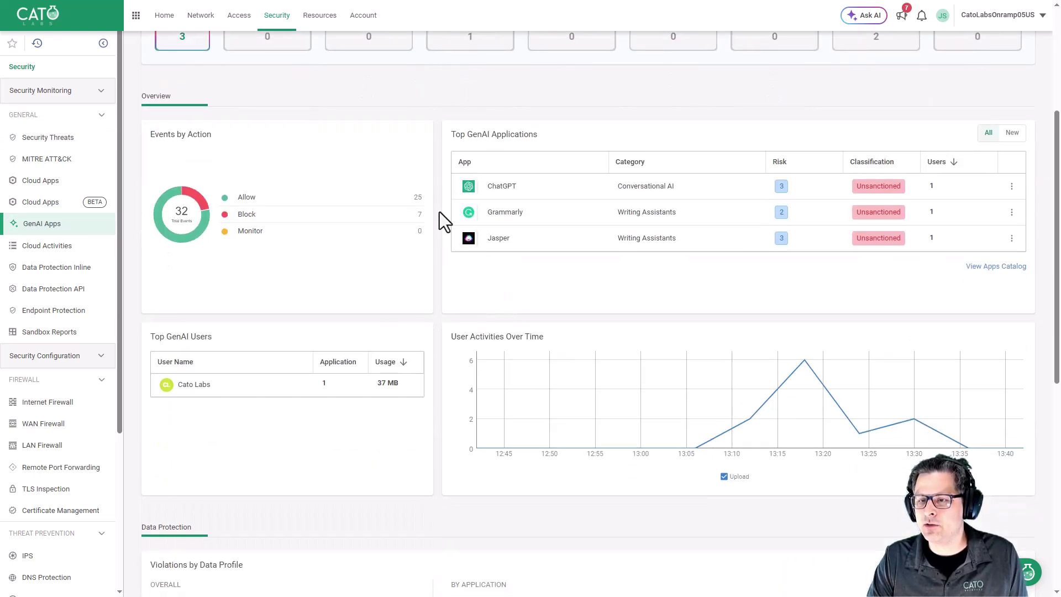
scroll(431, 335, down, 2)
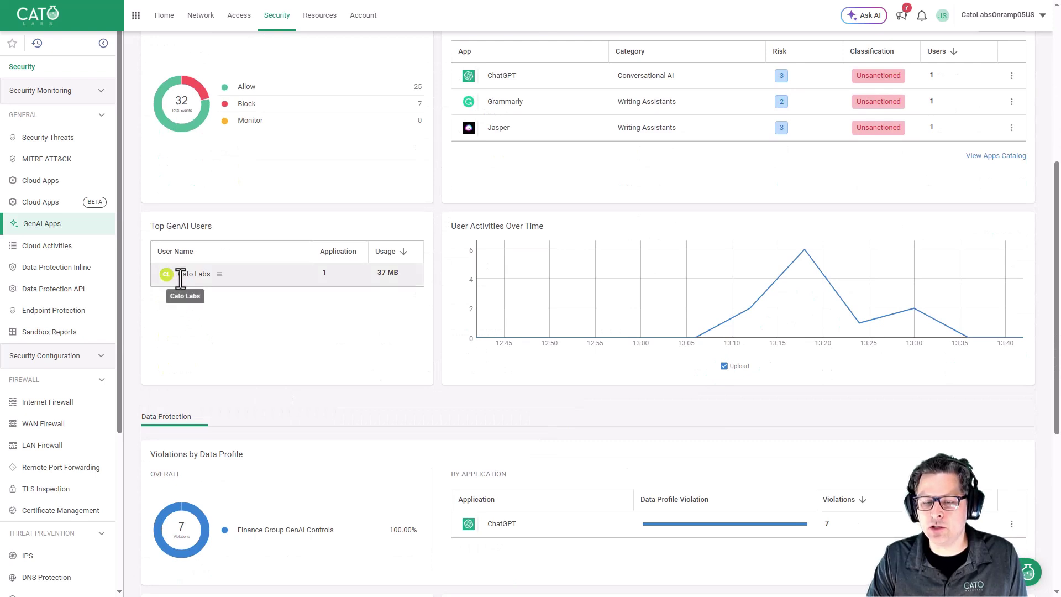
scroll(318, 331, down, 2)
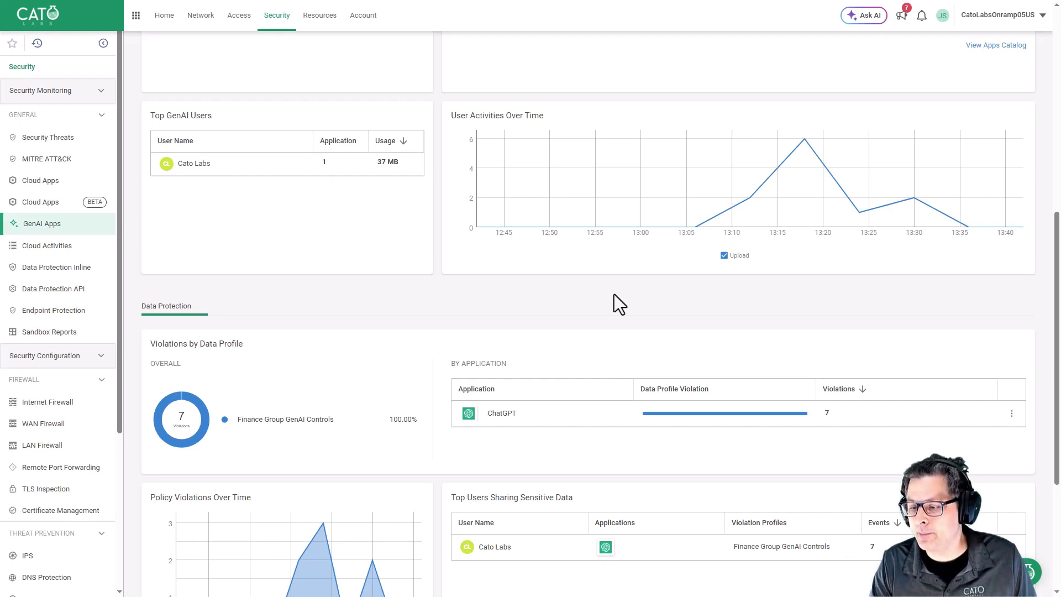
scroll(614, 294, down, 4)
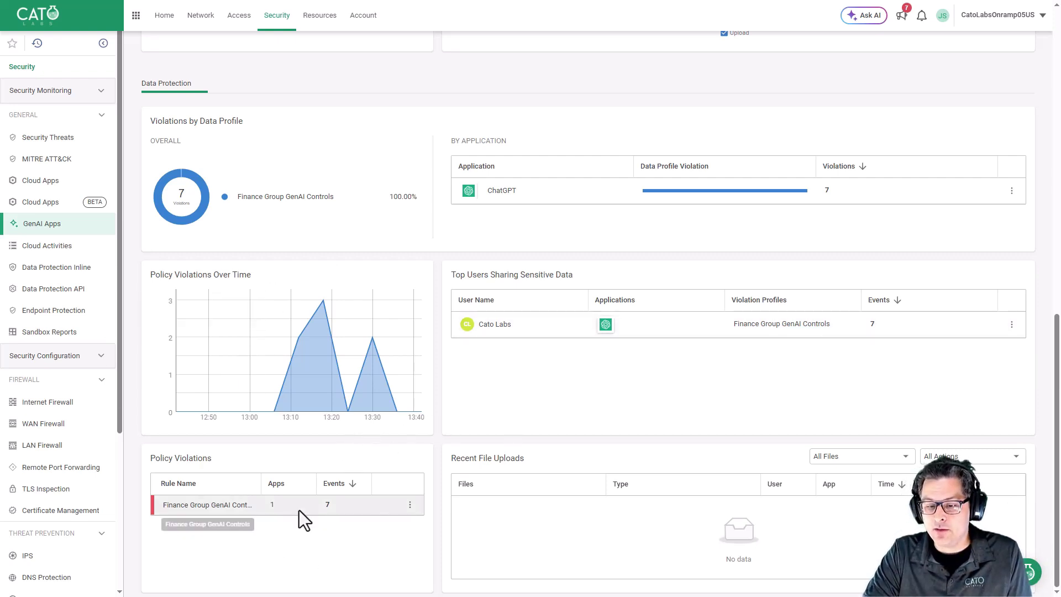
Step: View the events for the Finance Group GenAI Controls policy violation, then expand the most recent event and highlight its file type value
click(410, 506)
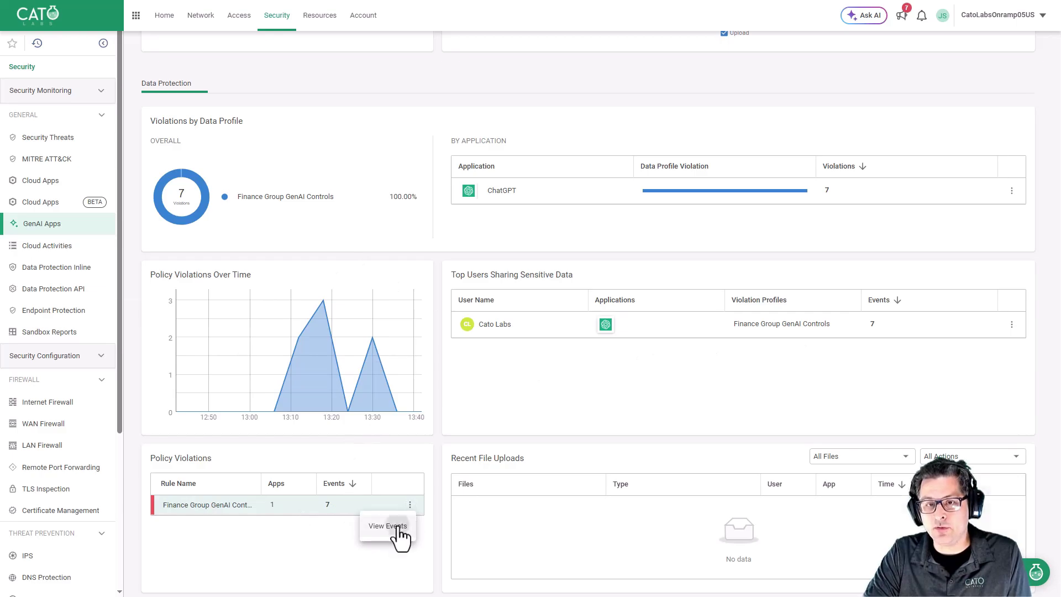
click(398, 527)
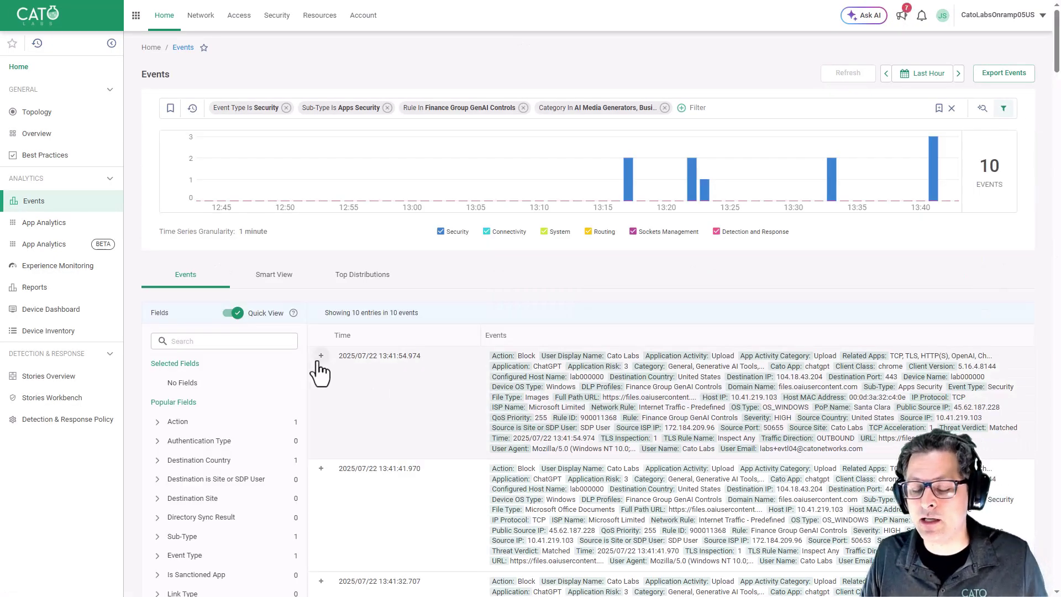
click(319, 363)
scroll(497, 353, down, 2)
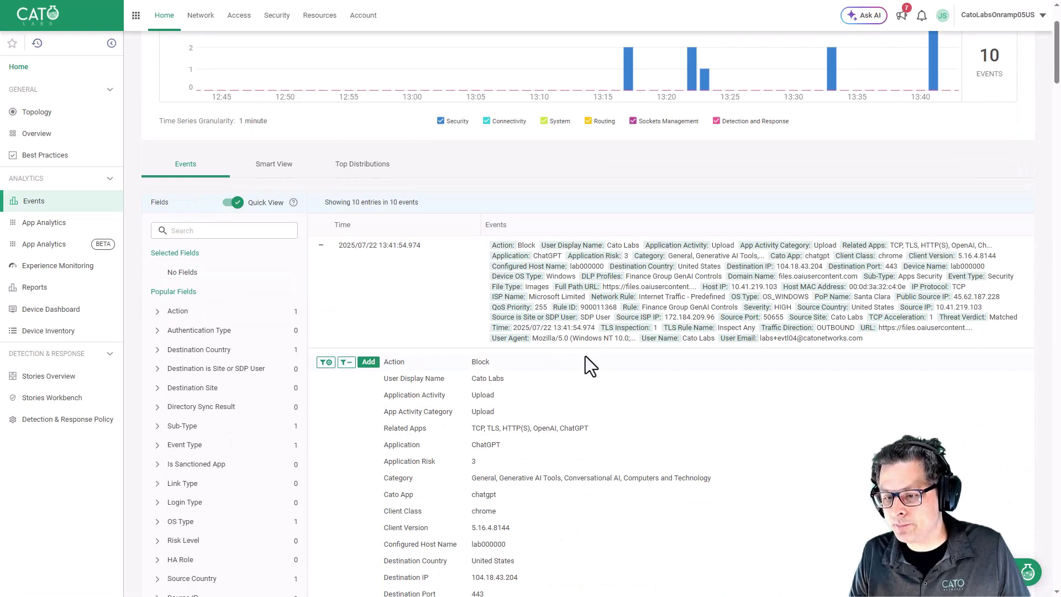
scroll(585, 356, down, 2)
scroll(488, 264, down, 2)
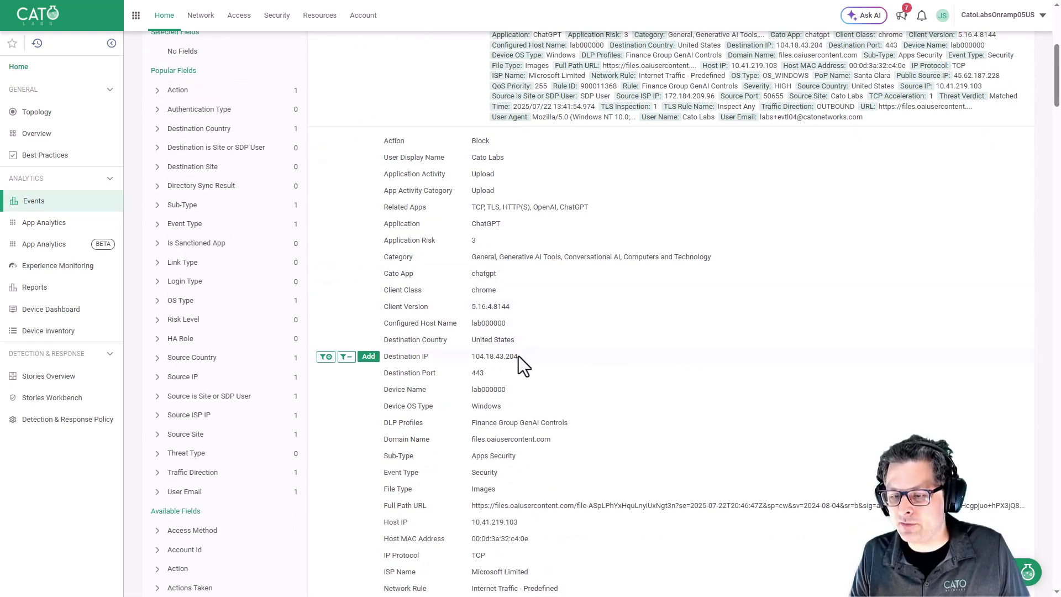
scroll(519, 363, down, 2)
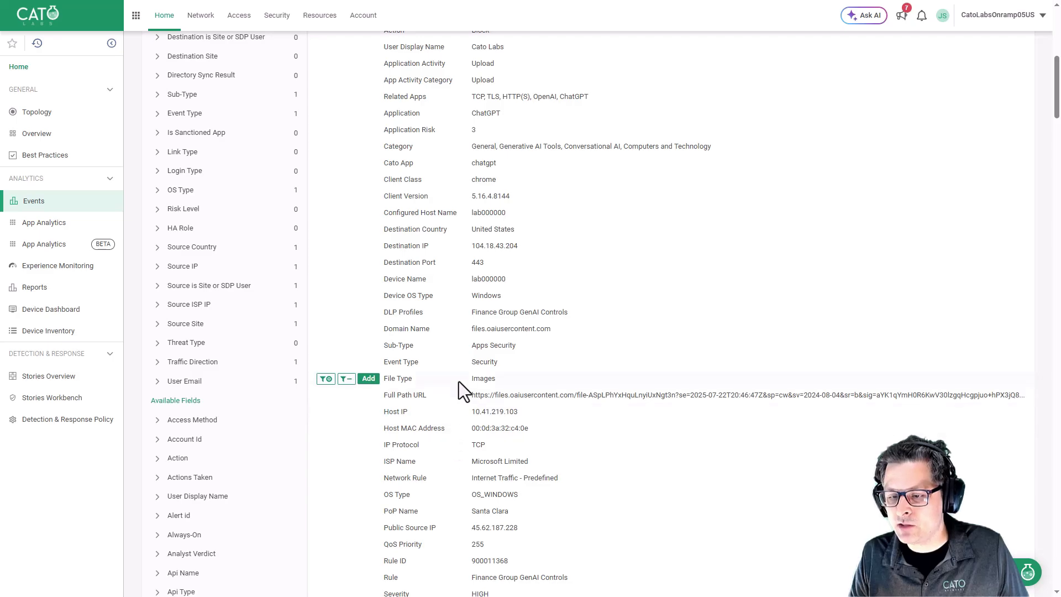
drag(470, 378, 492, 380)
scroll(557, 373, up, 6)
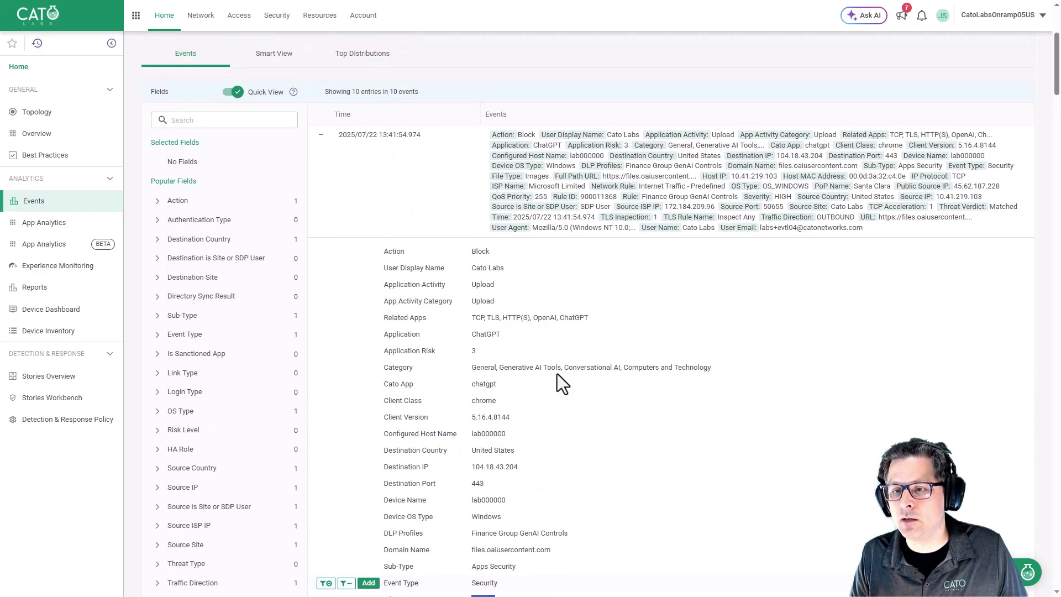
Step: Expand the second most recent event and highlight its file type value
scroll(437, 375, down, 12)
scroll(435, 371, down, 4)
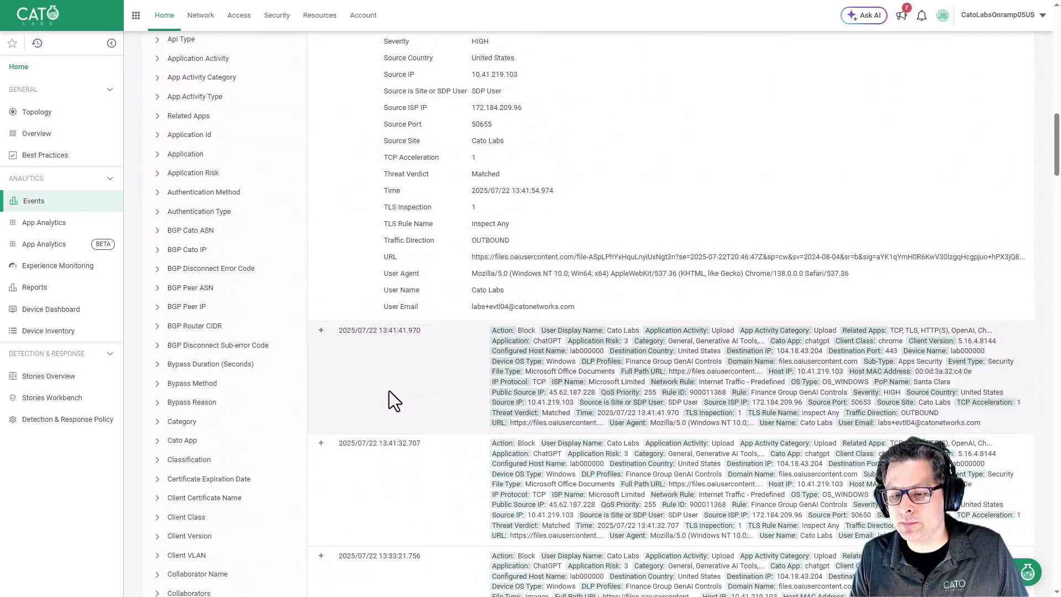
click(320, 331)
scroll(526, 348, down, 4)
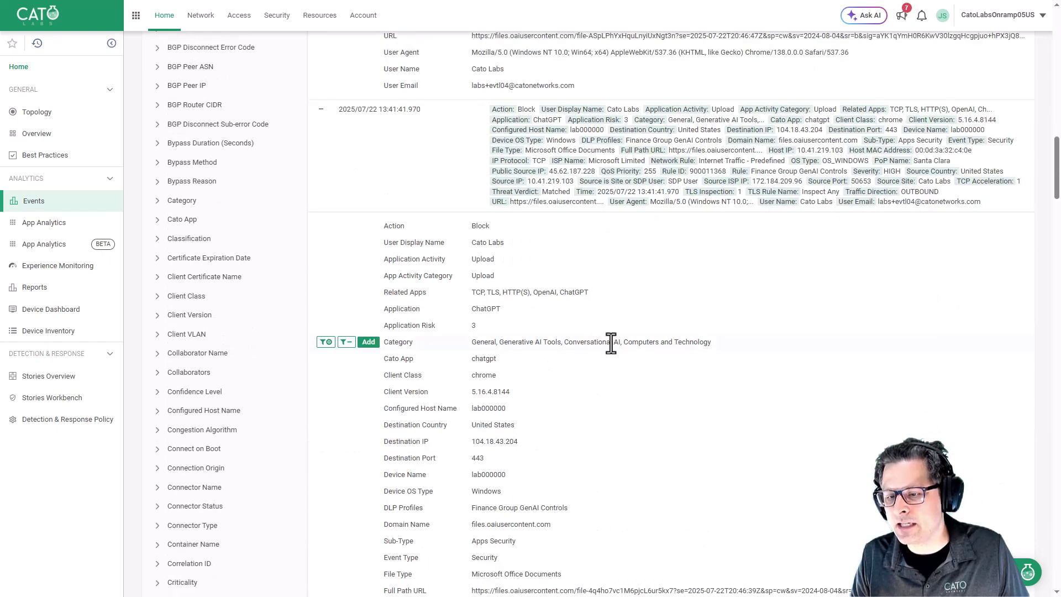
scroll(595, 336, down, 2)
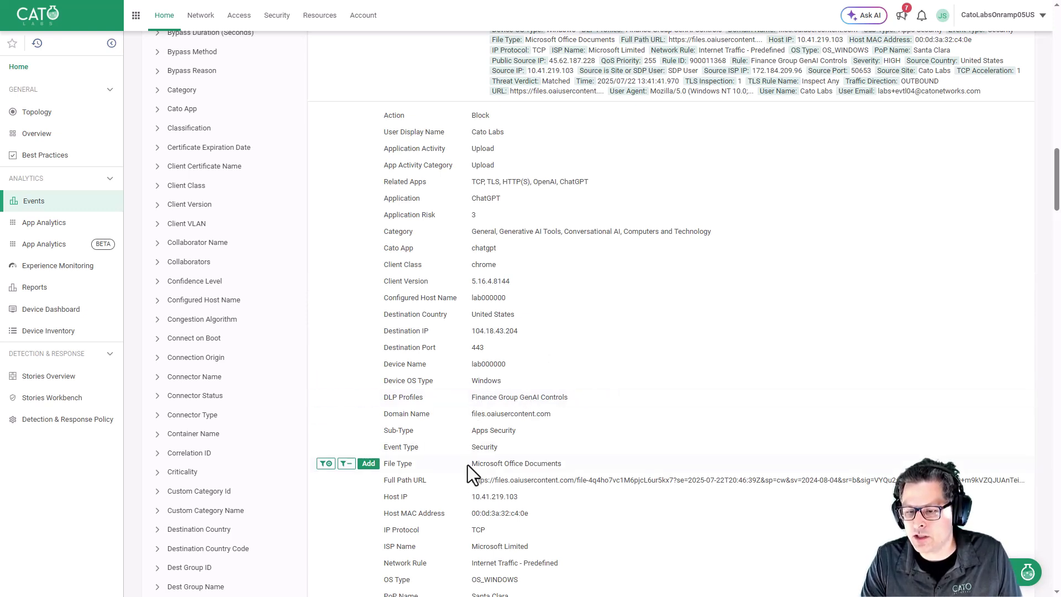
drag(470, 464, 591, 473)
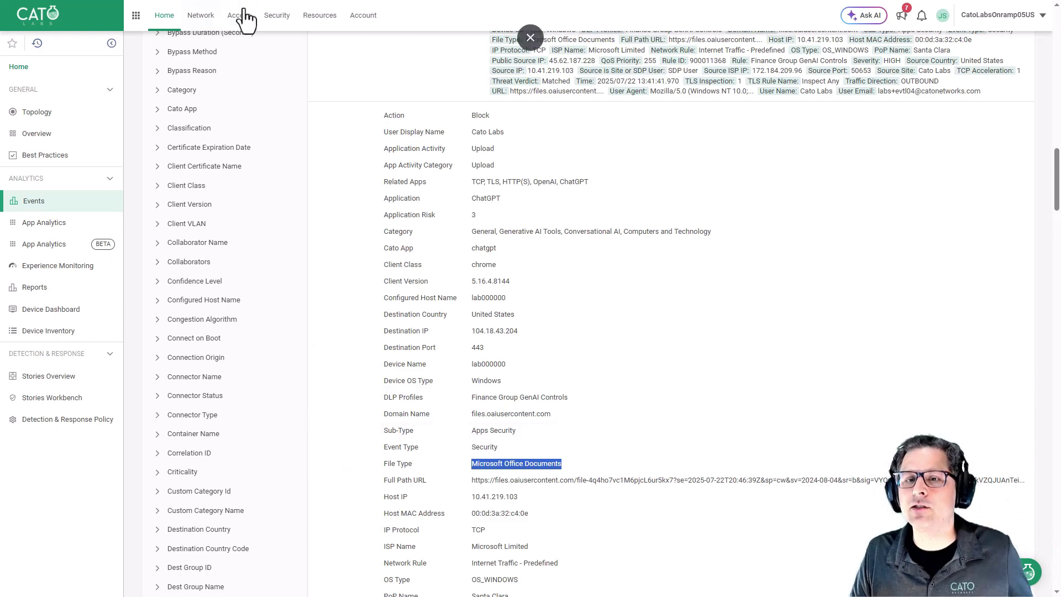
Step: Open Data Types & Profiles under Security and review the Finance Group GenAI Controls profile at the end of the list
click(267, 30)
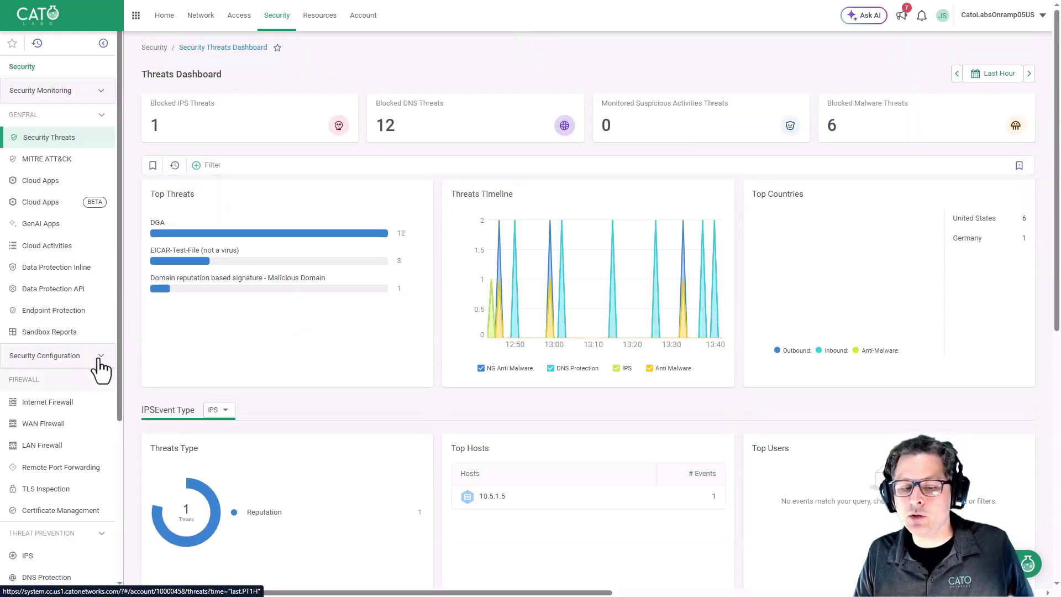
scroll(83, 342, down, 4)
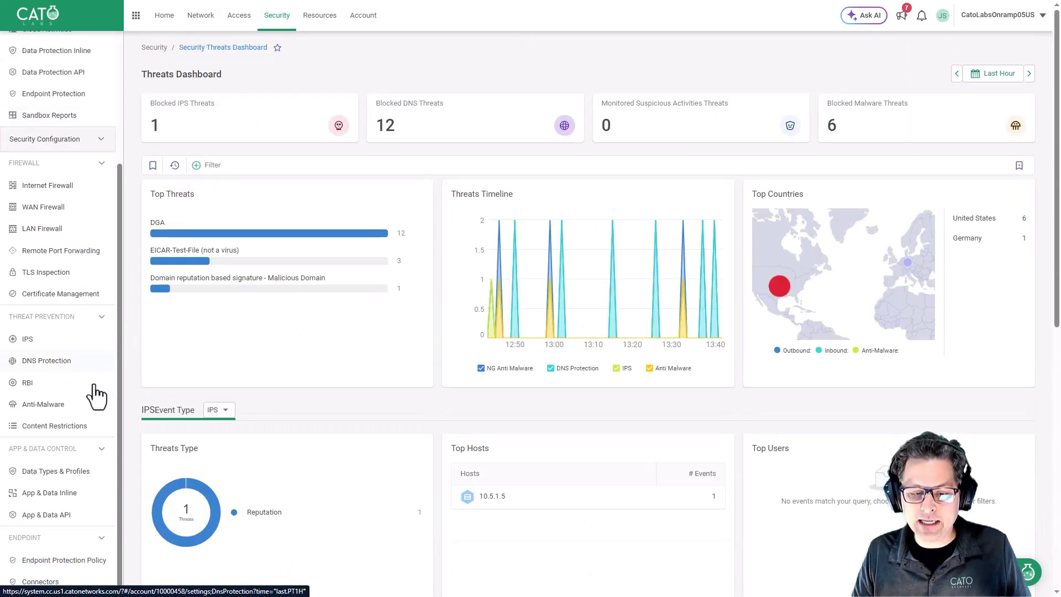
click(71, 478)
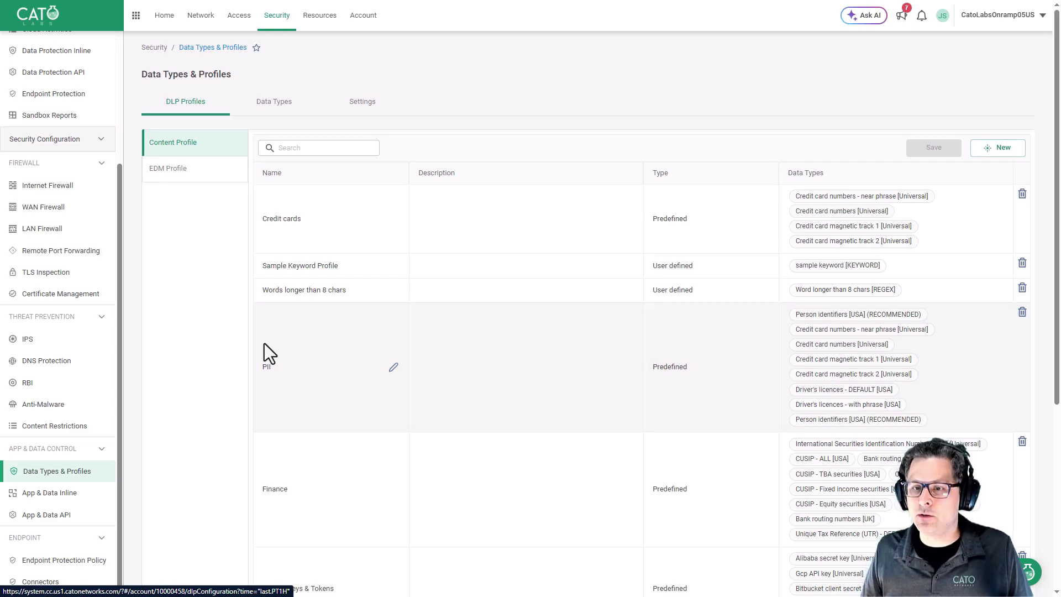
scroll(326, 357, down, 5)
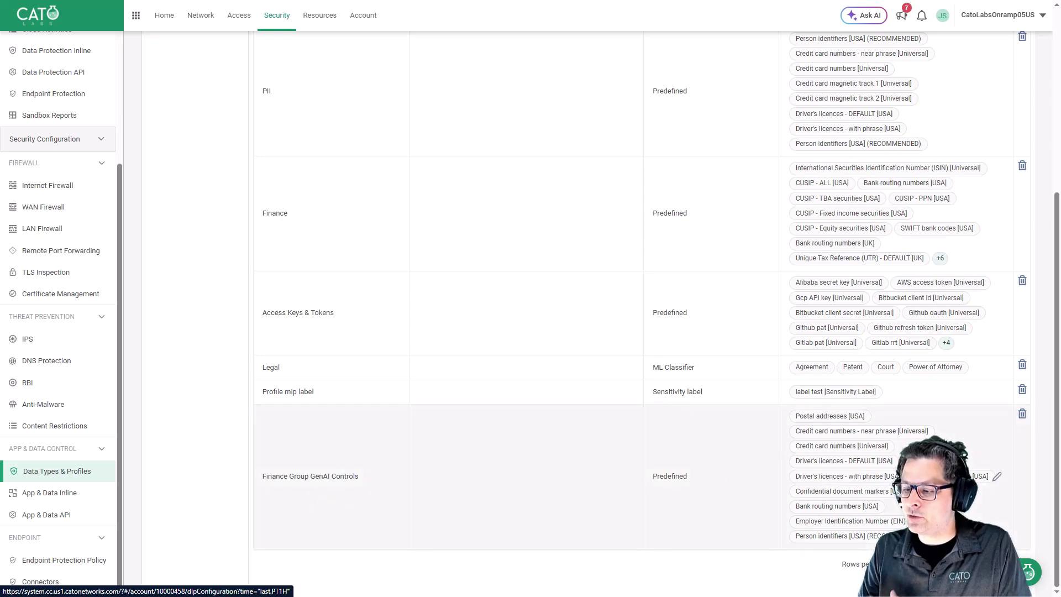
Step: Open the App & Data Inline policy and review the Finance Group GenAI Controls rule and its source group
click(72, 496)
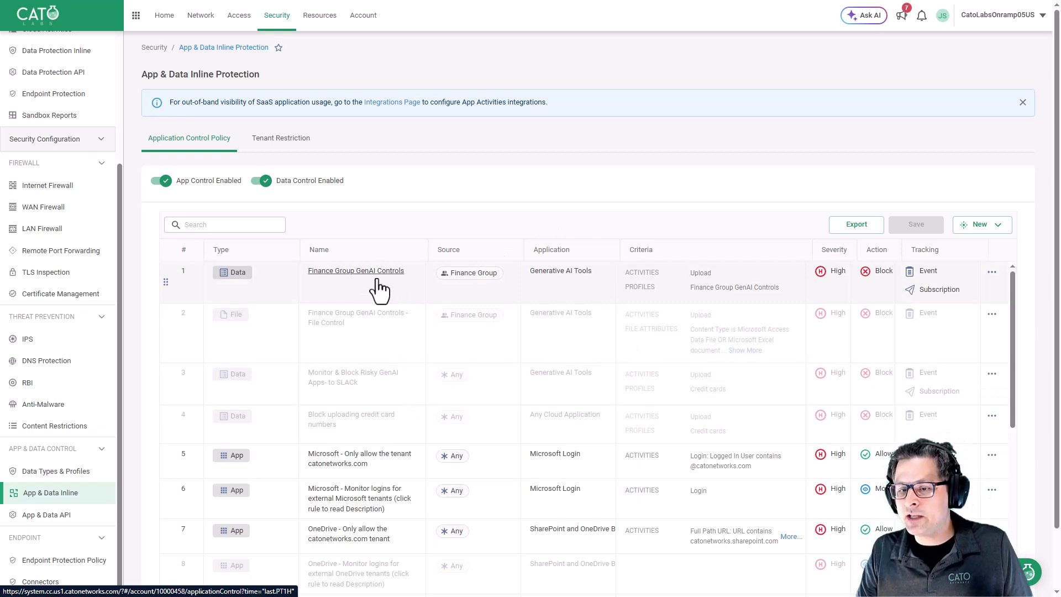
click(480, 284)
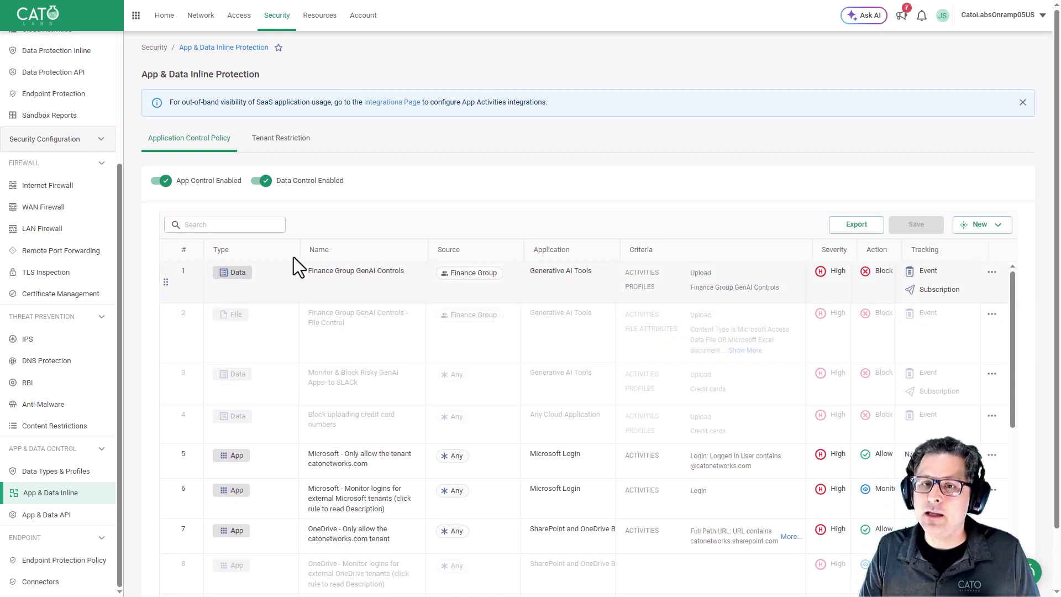
Step: Open the User Groups page under Access to view the Finance Group entry
click(238, 18)
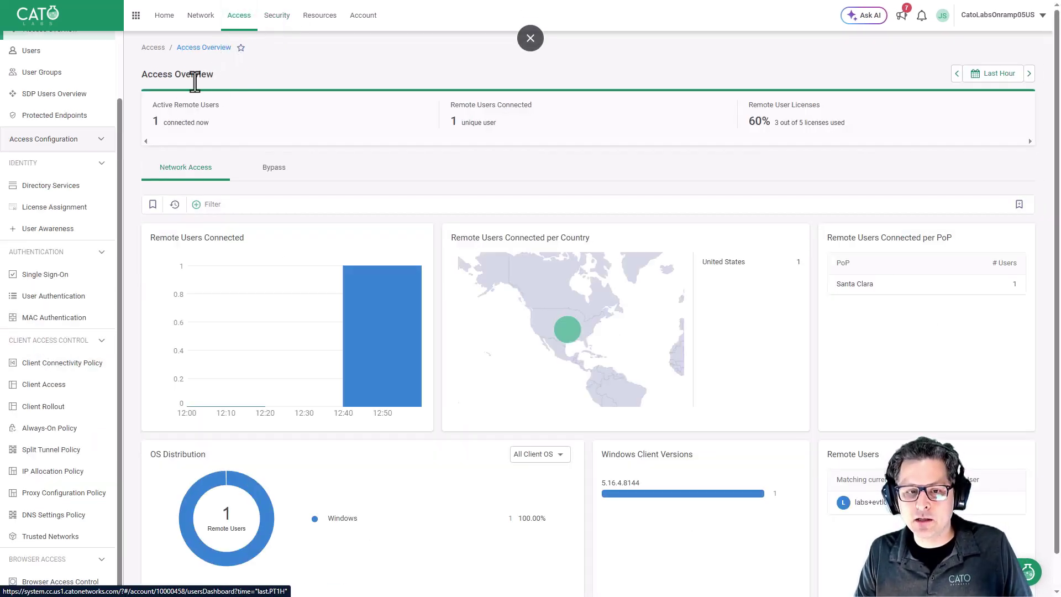
scroll(81, 258, up, 2)
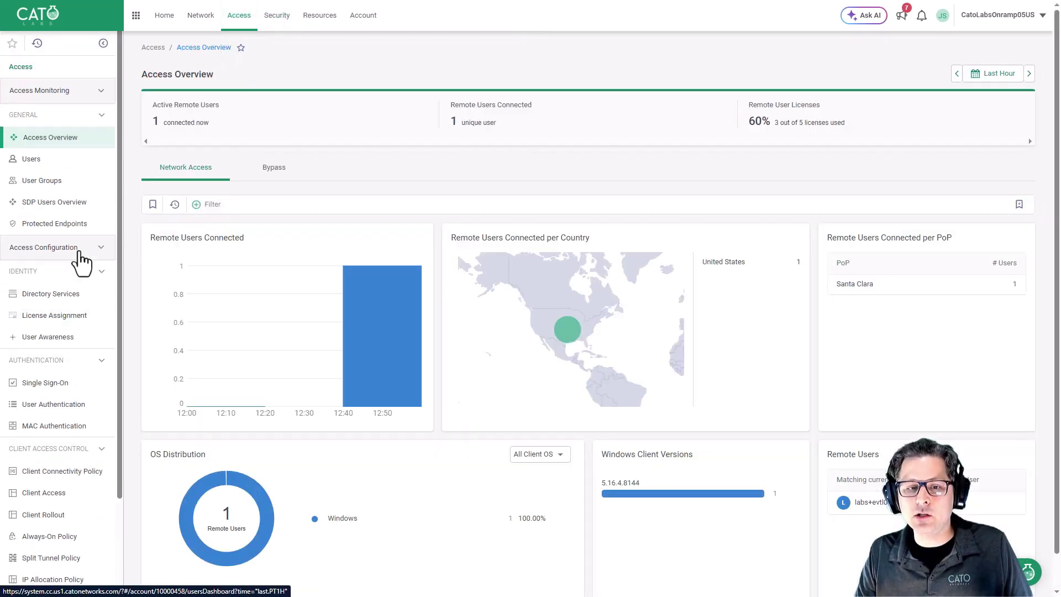
click(71, 181)
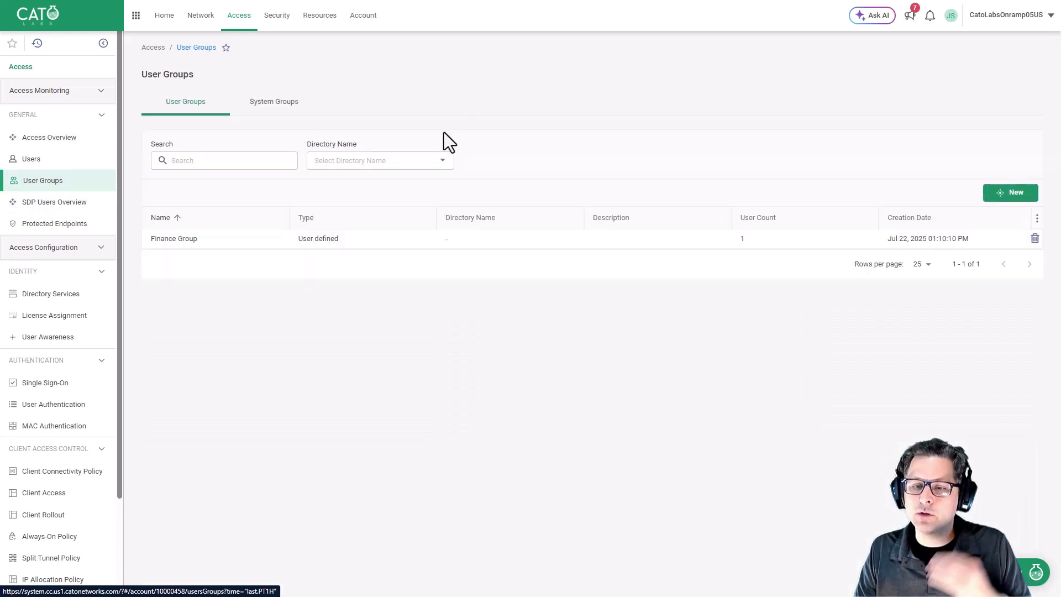